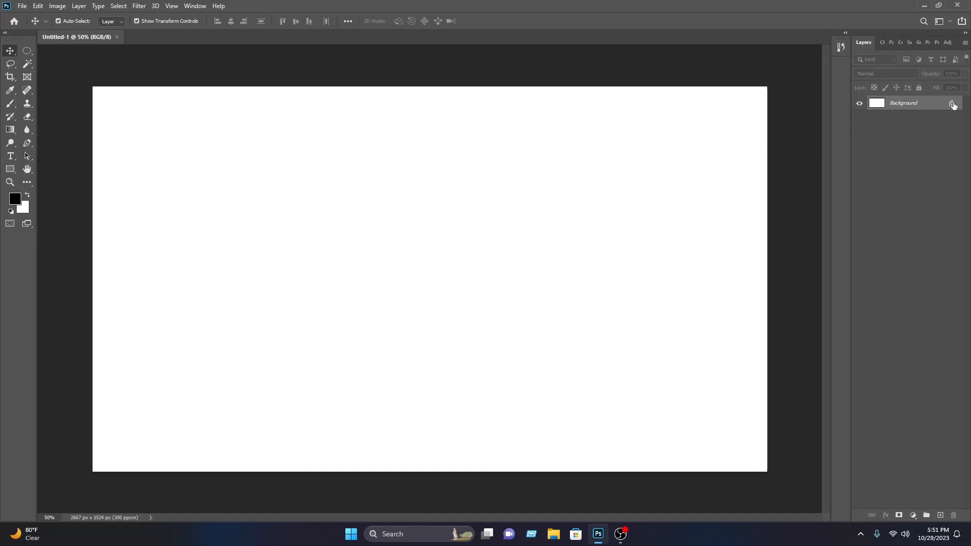
Apply a dark blue (#002d78) Color Overlay to the background layer and lock the layer completely
{"action": "double_click", "coordinate": [877, 103]}
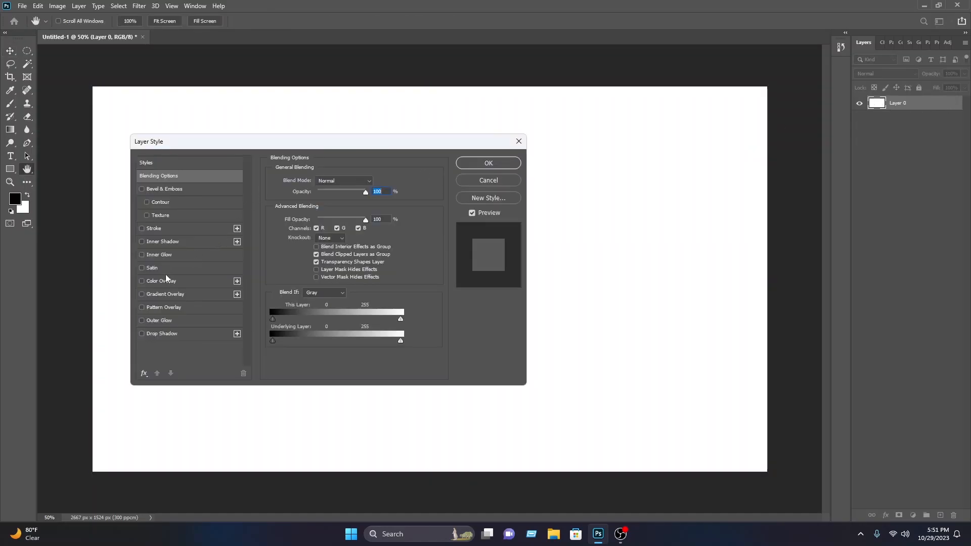
{"action": "left_click", "coordinate": [165, 282]}
{"action": "left_click", "coordinate": [376, 182]}
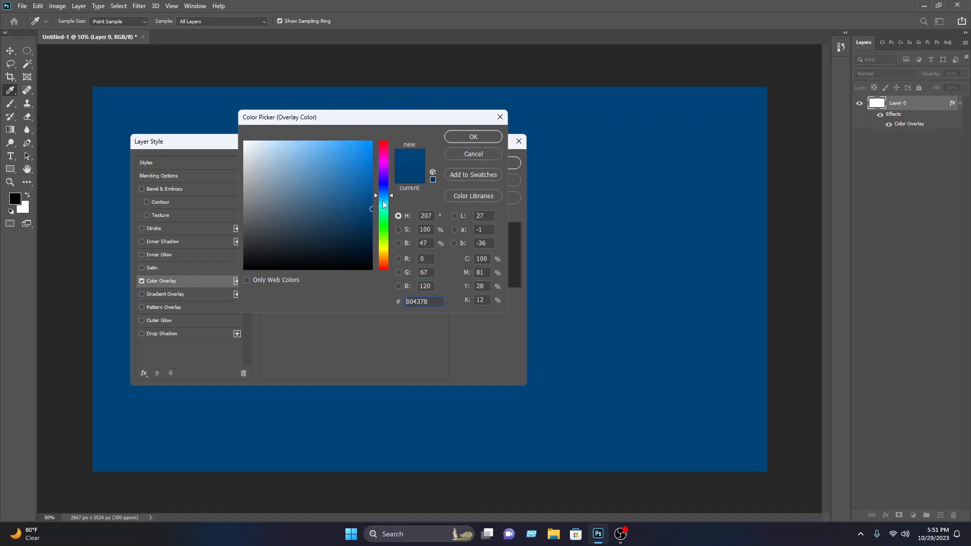
{"action": "left_click_drag", "start_coordinate": [385, 196], "coordinate": [386, 193]}
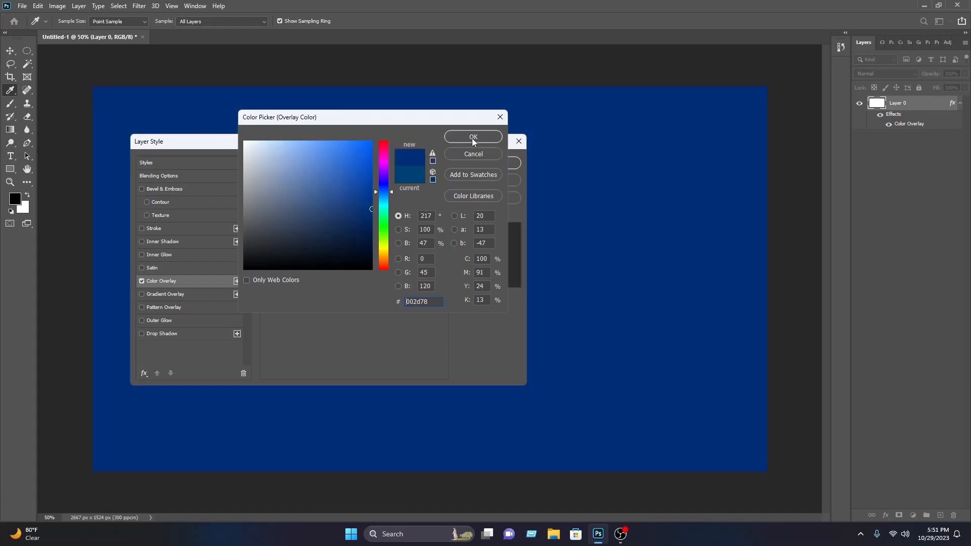
{"action": "left_click", "coordinate": [478, 137]}
{"action": "left_click", "coordinate": [488, 163]}
{"action": "key", "text": "v"}
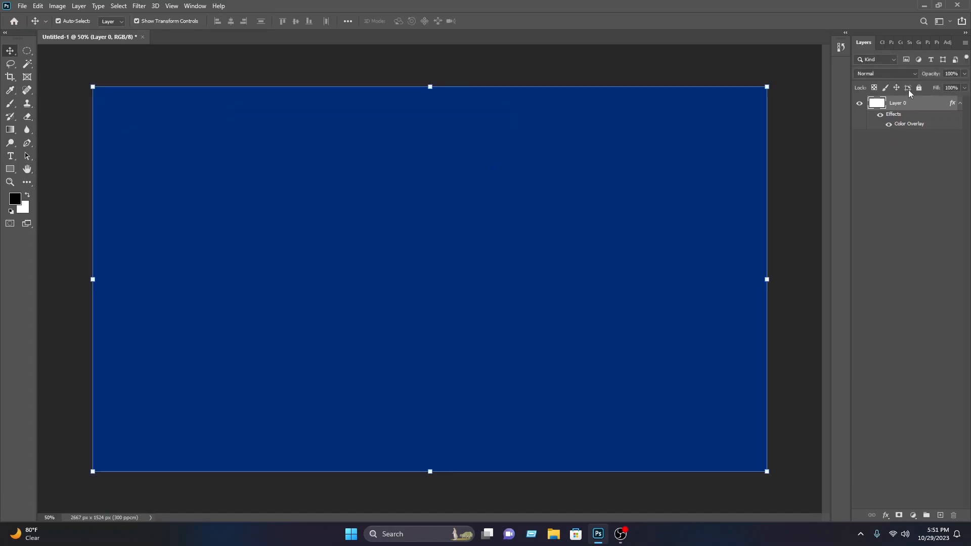
{"action": "left_click", "coordinate": [919, 88]}
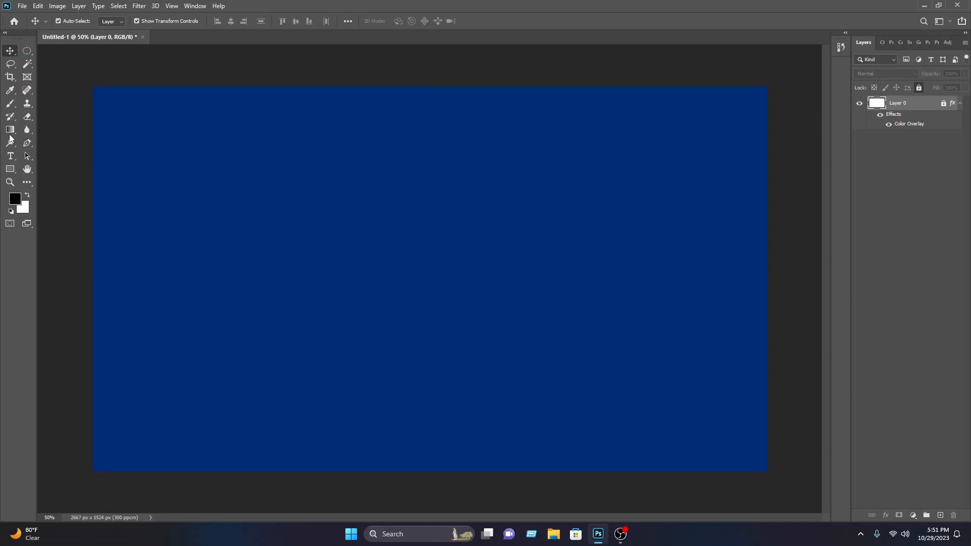
Draw a black wave shape about 3118 by 1288 px with the Pen tool, covering the canvas's lower-right area
{"action": "left_click", "coordinate": [28, 145]}
{"action": "left_click", "coordinate": [787, 287]}
{"action": "left_click_drag", "start_coordinate": [506, 305], "coordinate": [420, 385]}
{"action": "left_click_drag", "start_coordinate": [257, 480], "coordinate": [18, 381]}
{"action": "key", "text": "ctrl+minus"}
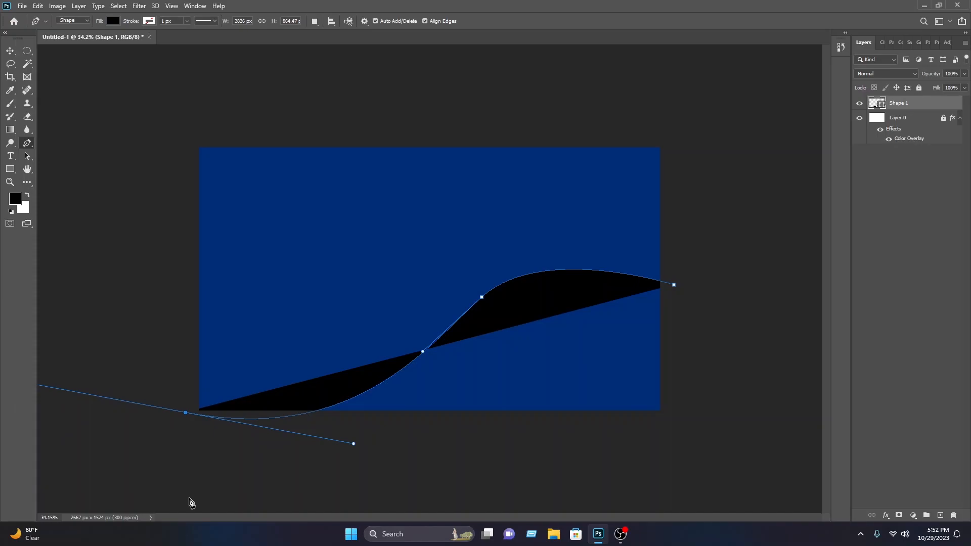
{"action": "left_click_drag", "start_coordinate": [186, 414], "coordinate": [724, 492]}
{"action": "left_click", "coordinate": [689, 305]}
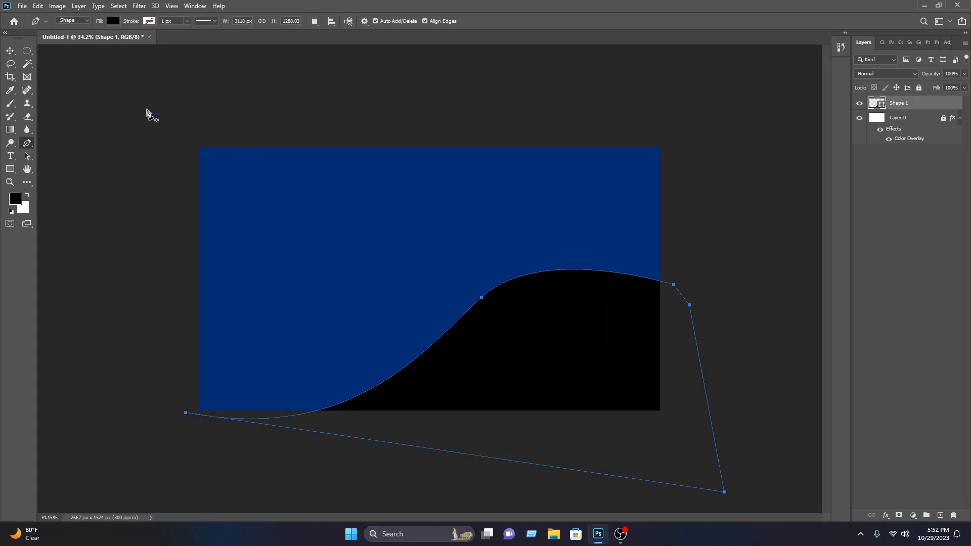
Shift the black wave shape slightly to the left and deselect it
{"action": "left_click", "coordinate": [10, 50]}
{"action": "left_click", "coordinate": [374, 114]}
{"action": "mouse_move", "coordinate": [577, 362]}
{"action": "left_mouse_down"}
{"action": "mouse_move", "coordinate": [572, 349]}
{"action": "mouse_move", "coordinate": [569, 358]}
{"action": "left_mouse_up"}
{"action": "left_click", "coordinate": [691, 243]}
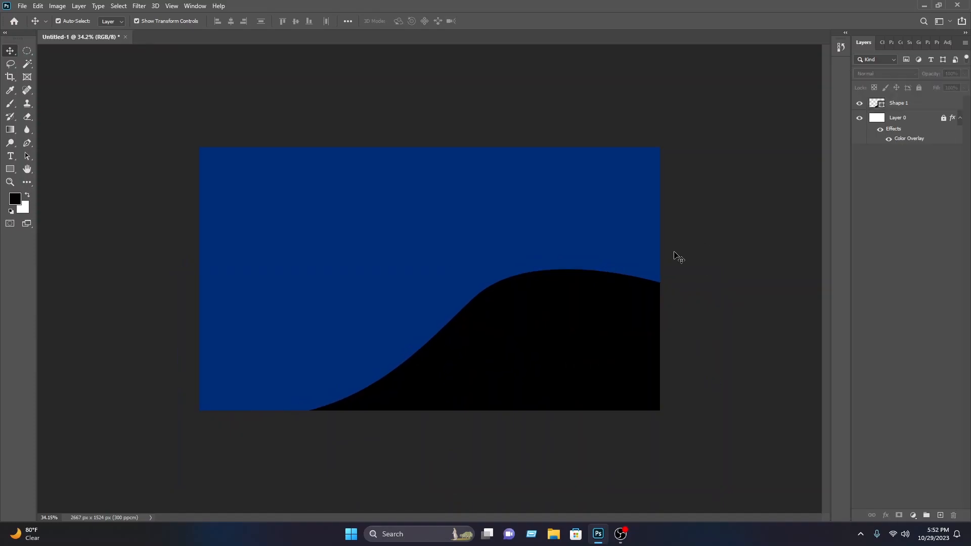
Give the wave shape a Gradient Overlay using the purple-to-teal Blues preset, with the purple stop at 25%
{"action": "key", "text": "ctrl+plus"}
{"action": "scroll", "coordinate": [586, 336], "scroll_direction": "up", "scroll_amount": 2}
{"action": "scroll", "coordinate": [585, 337], "scroll_direction": "down", "scroll_amount": 2}
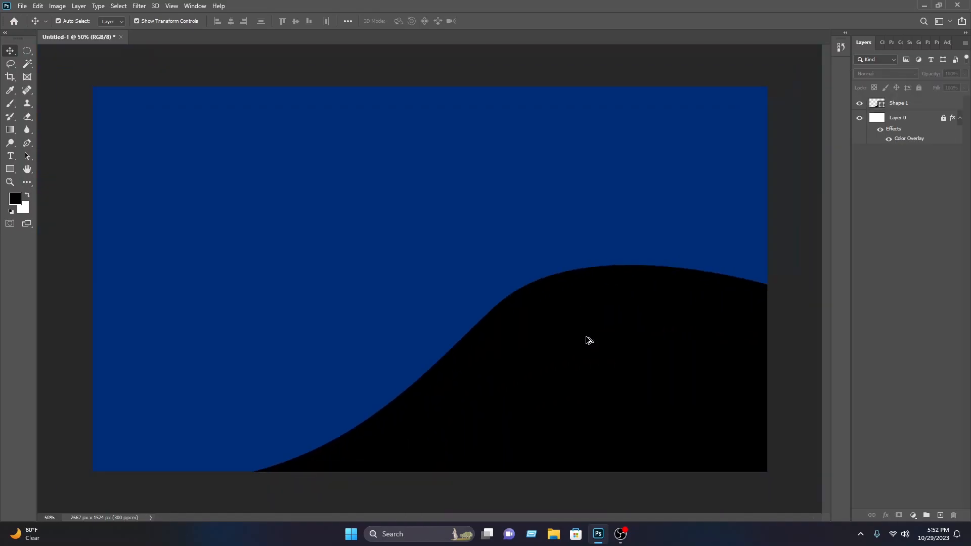
{"action": "left_click", "coordinate": [594, 339]}
{"action": "right_click", "coordinate": [912, 105]}
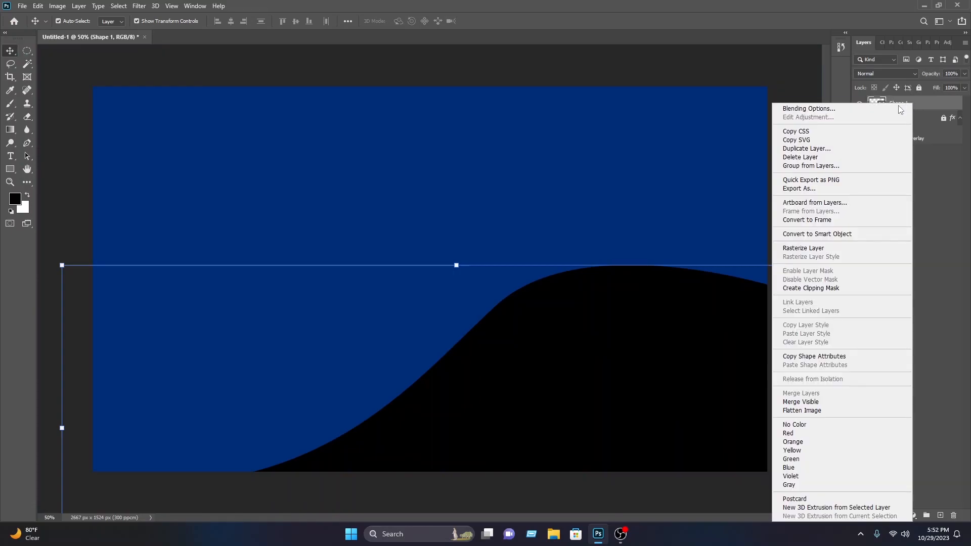
{"action": "left_click", "coordinate": [878, 110]}
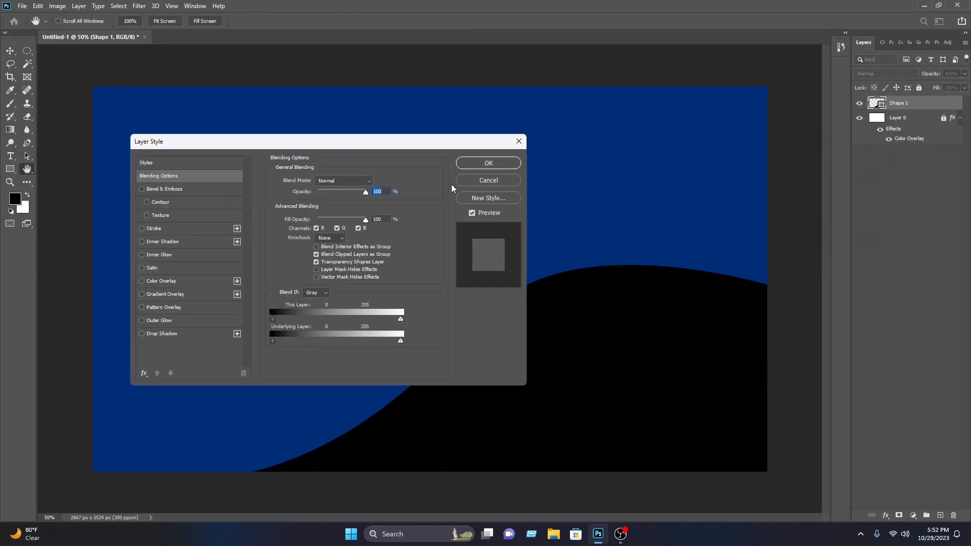
{"action": "left_click", "coordinate": [165, 294]}
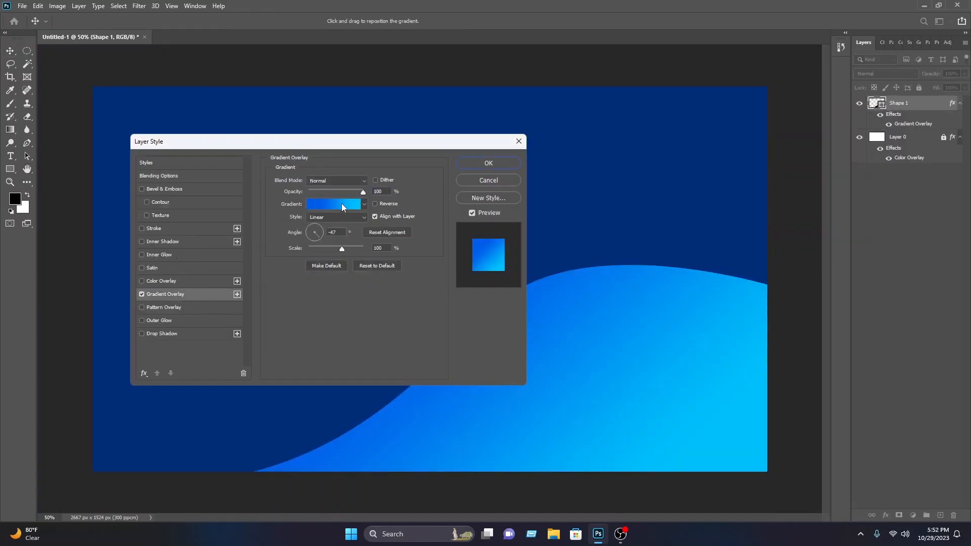
{"action": "left_click", "coordinate": [344, 204]}
{"action": "left_click", "coordinate": [382, 124]}
{"action": "scroll", "coordinate": [501, 145], "scroll_direction": "down", "scroll_amount": 2}
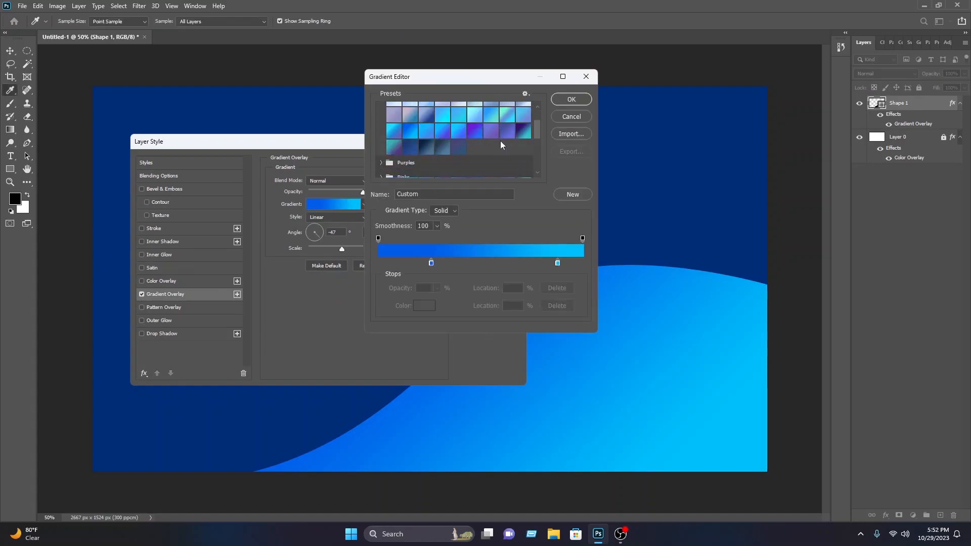
{"action": "left_click", "coordinate": [523, 130]}
{"action": "left_click_drag", "start_coordinate": [378, 263], "coordinate": [431, 264]}
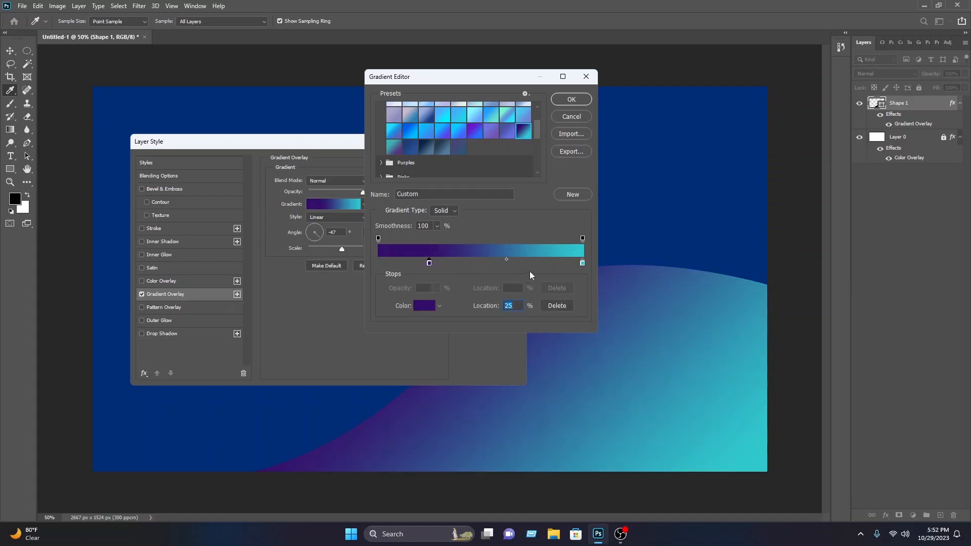
Change the gradient's teal end stop to #00a8ff and accept the gradient
{"action": "left_click", "coordinate": [582, 262]}
{"action": "left_click", "coordinate": [424, 304]}
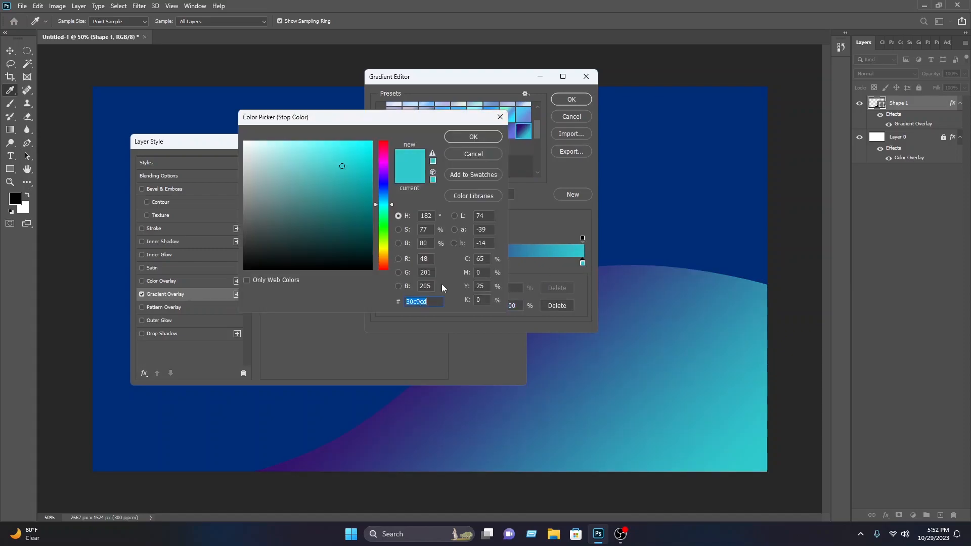
{"action": "type", "text": "00a8ff"}
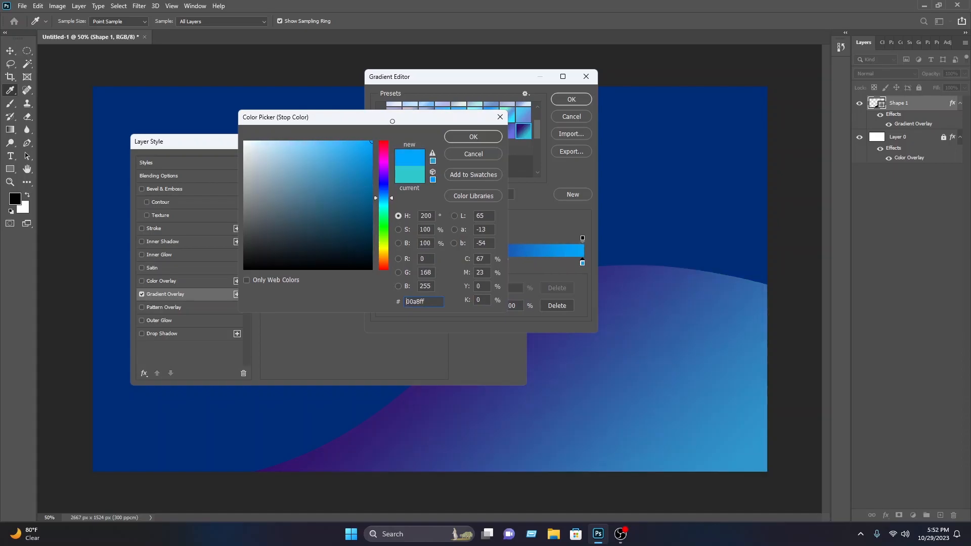
{"action": "left_click", "coordinate": [471, 138]}
{"action": "left_click", "coordinate": [572, 99]}
Add an Outer Glow with 55% opacity to the wave shape and apply the layer style
{"action": "left_click", "coordinate": [142, 320]}
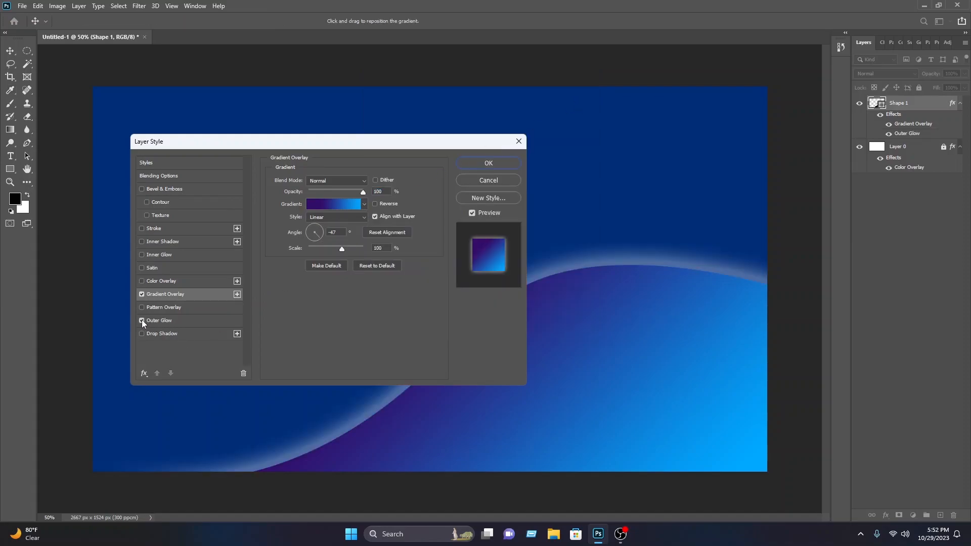
{"action": "left_click", "coordinate": [159, 321]}
{"action": "mouse_move", "coordinate": [326, 191]}
{"action": "left_mouse_down"}
{"action": "mouse_move", "coordinate": [344, 193]}
{"action": "mouse_move", "coordinate": [335, 192]}
{"action": "left_mouse_up"}
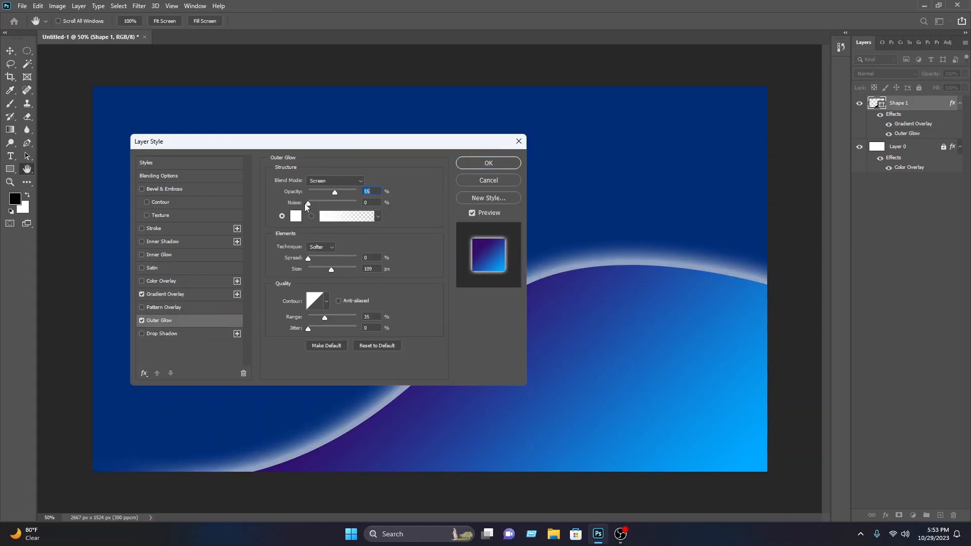
{"action": "left_click", "coordinate": [462, 162]}
{"action": "left_click", "coordinate": [804, 197]}
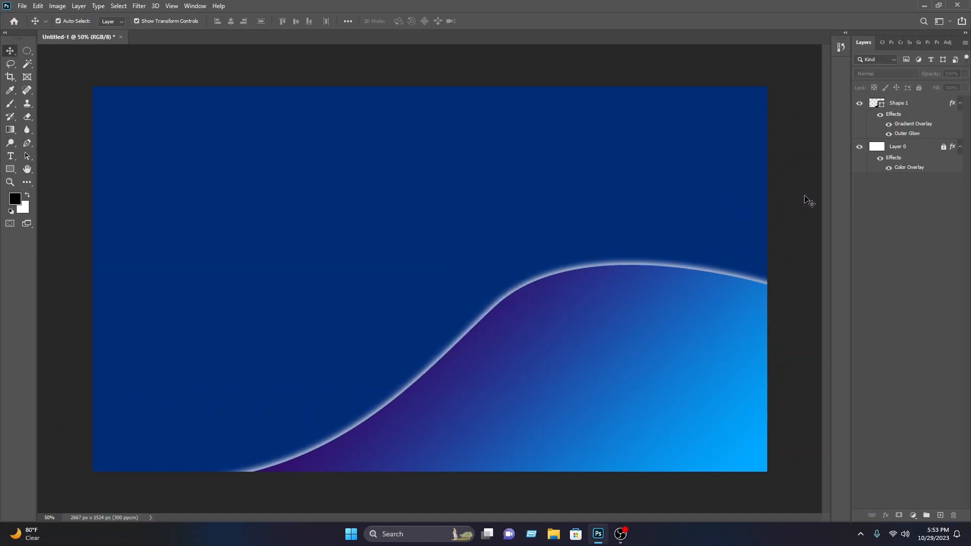
Draw a curved black band about 2249 by 814 px inside the wave with the Pen tool, following its upper edge
{"action": "left_click", "coordinate": [26, 144]}
{"action": "left_click", "coordinate": [783, 317], "text": "ctrl"}
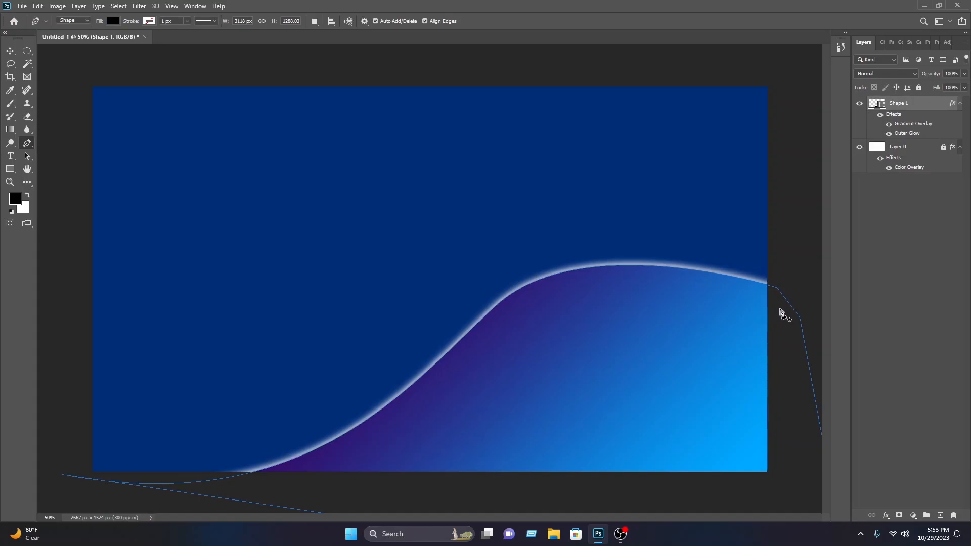
{"action": "left_click", "coordinate": [779, 308]}
{"action": "left_click_drag", "start_coordinate": [513, 321], "coordinate": [404, 401]}
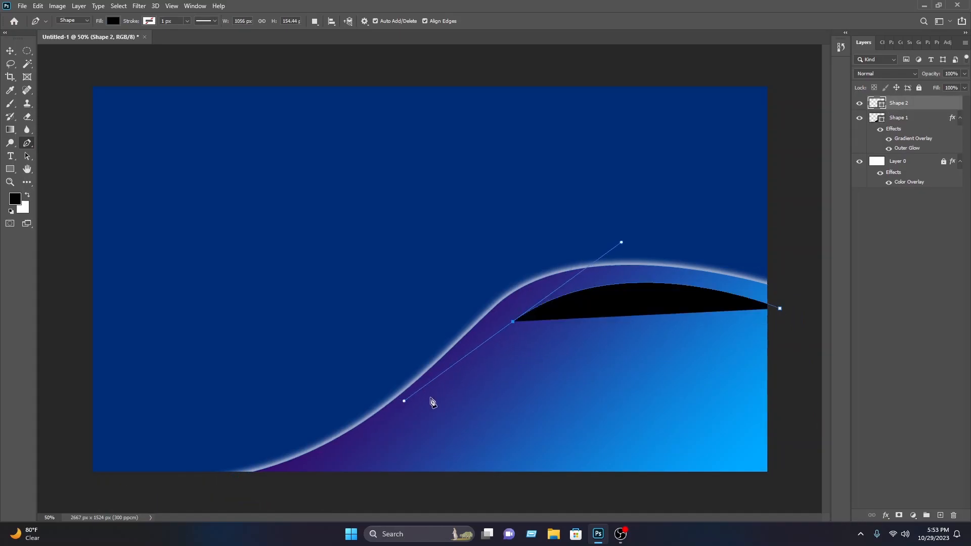
{"action": "left_click_drag", "start_coordinate": [262, 481], "coordinate": [98, 480]}
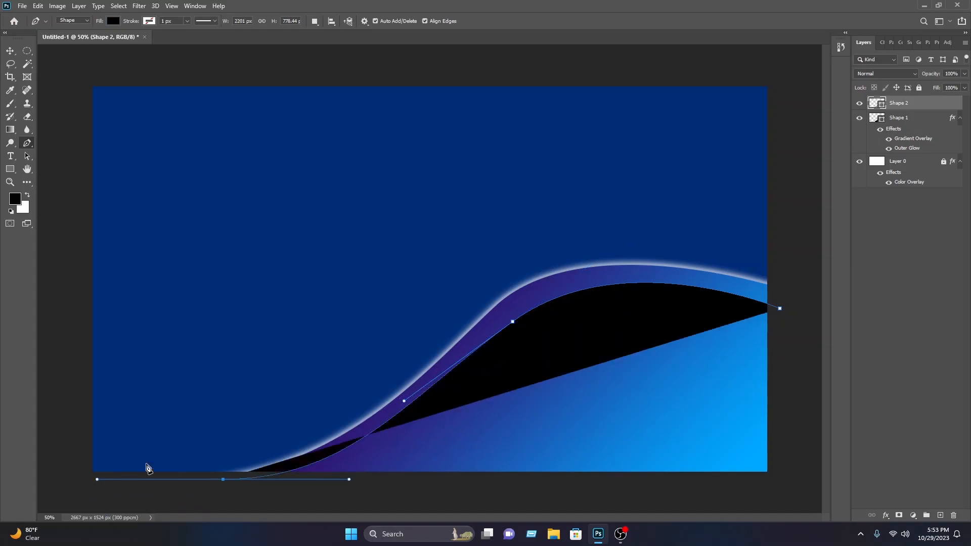
{"action": "left_click", "coordinate": [223, 480]}
{"action": "left_click_drag", "start_coordinate": [417, 450], "coordinate": [507, 389]}
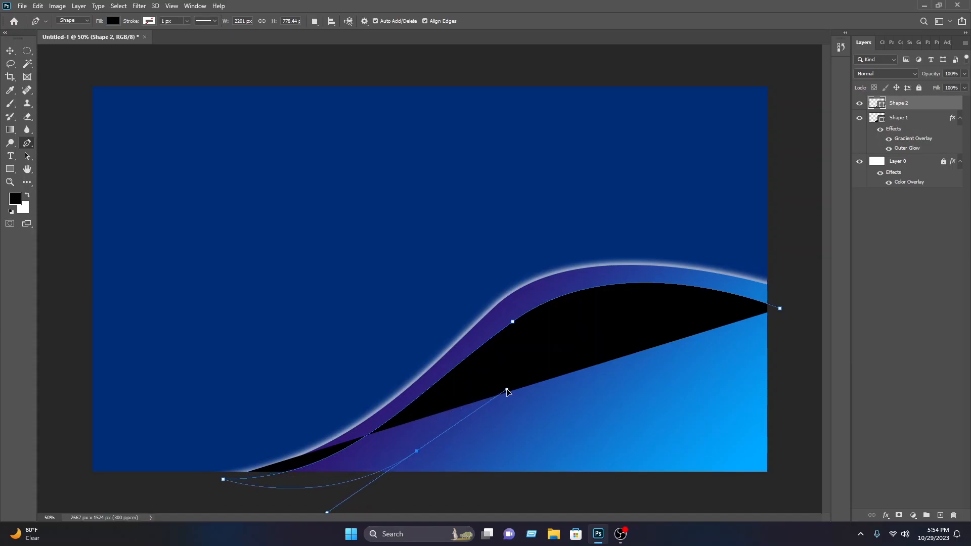
{"action": "left_click_drag", "start_coordinate": [792, 376], "coordinate": [943, 488]}
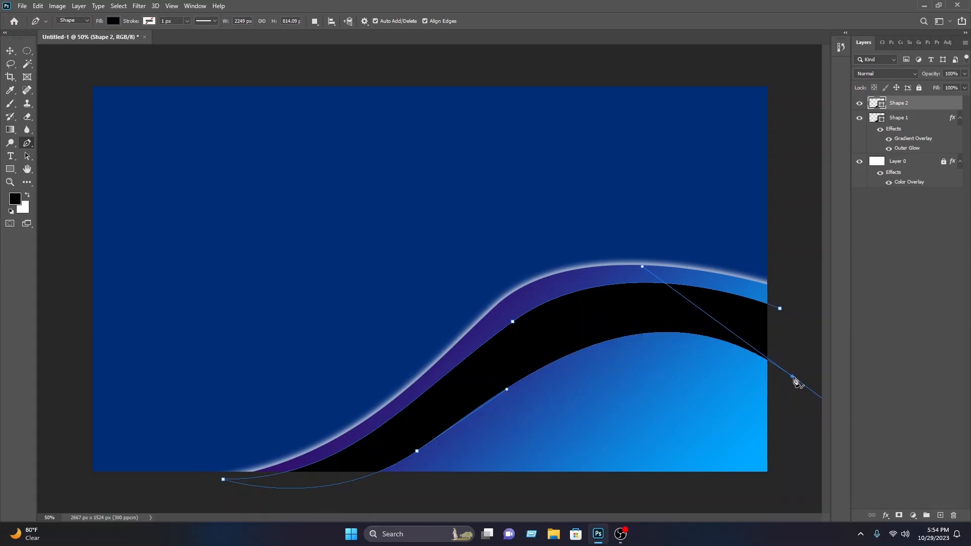
{"action": "left_click", "coordinate": [780, 309]}
{"action": "left_click", "coordinate": [6, 53]}
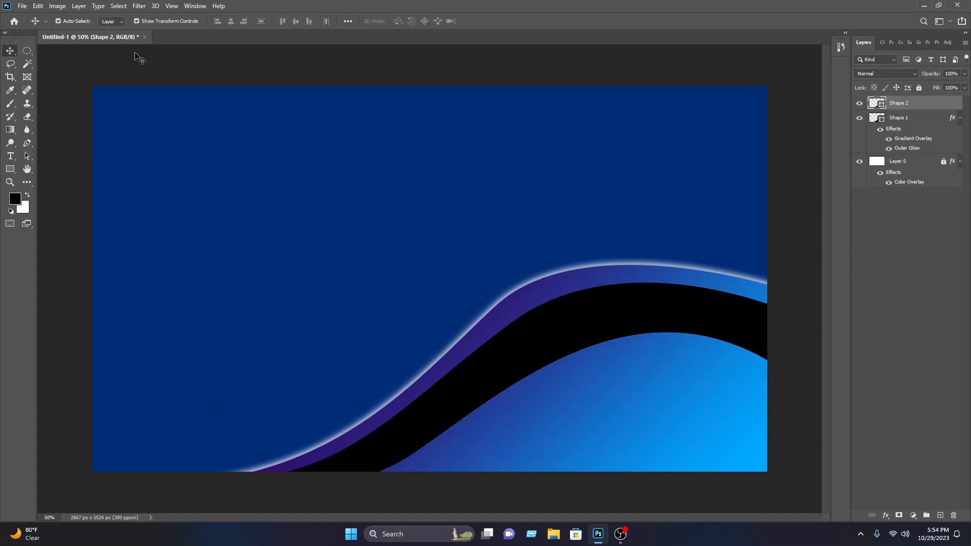
{"action": "left_click", "coordinate": [135, 60]}
Draw a closed black shape with a curved top below the band, filling the canvas's lower-right corner
{"action": "left_click", "coordinate": [31, 143]}
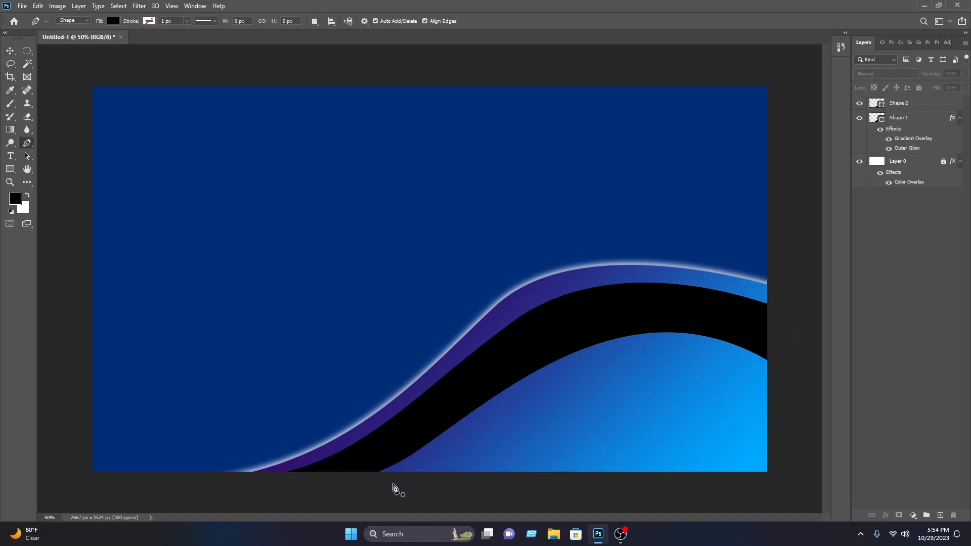
{"action": "left_click", "coordinate": [392, 481]}
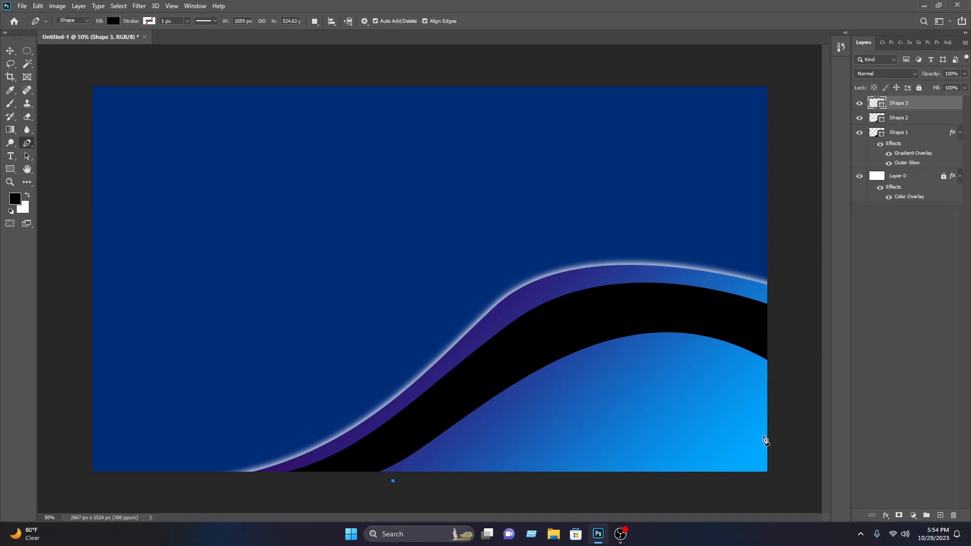
{"action": "left_click_drag", "start_coordinate": [782, 387], "coordinate": [903, 519]}
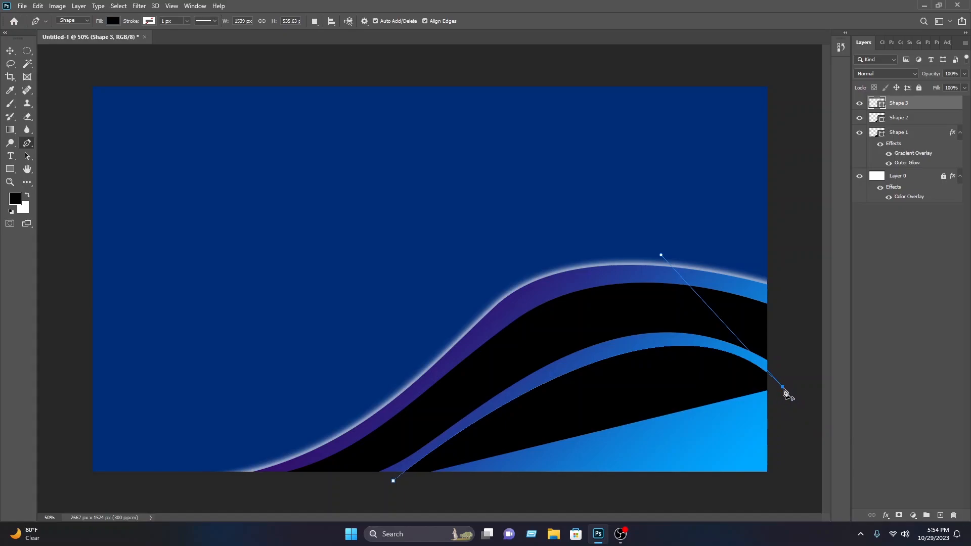
{"action": "left_click", "coordinate": [783, 495]}
{"action": "left_click", "coordinate": [398, 499]}
{"action": "left_click", "coordinate": [10, 51]}
{"action": "left_click", "coordinate": [169, 73]}
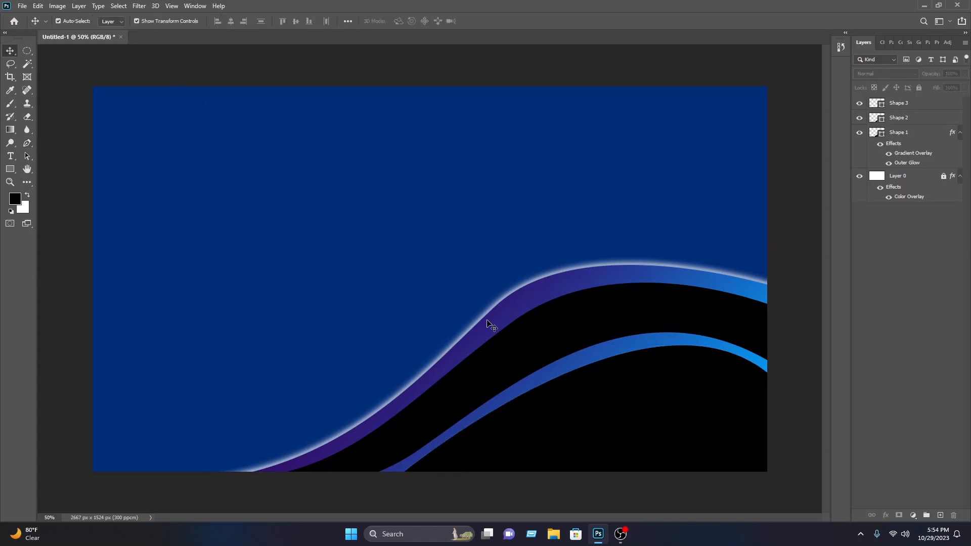
Add a Gradient Overlay to the curved black band (Shape 2) and show its gradient settings
{"action": "left_click", "coordinate": [557, 350]}
{"action": "right_click", "coordinate": [917, 123]}
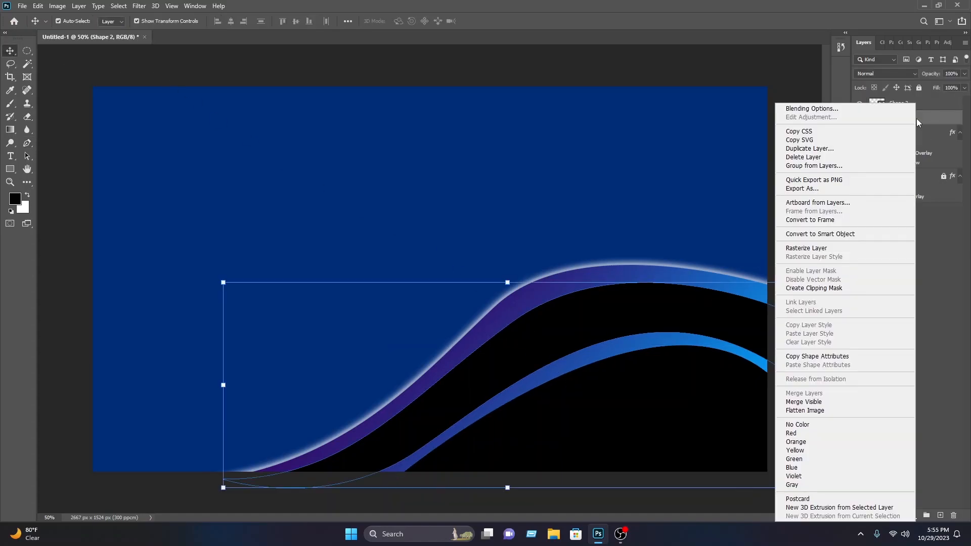
{"action": "left_click", "coordinate": [877, 108]}
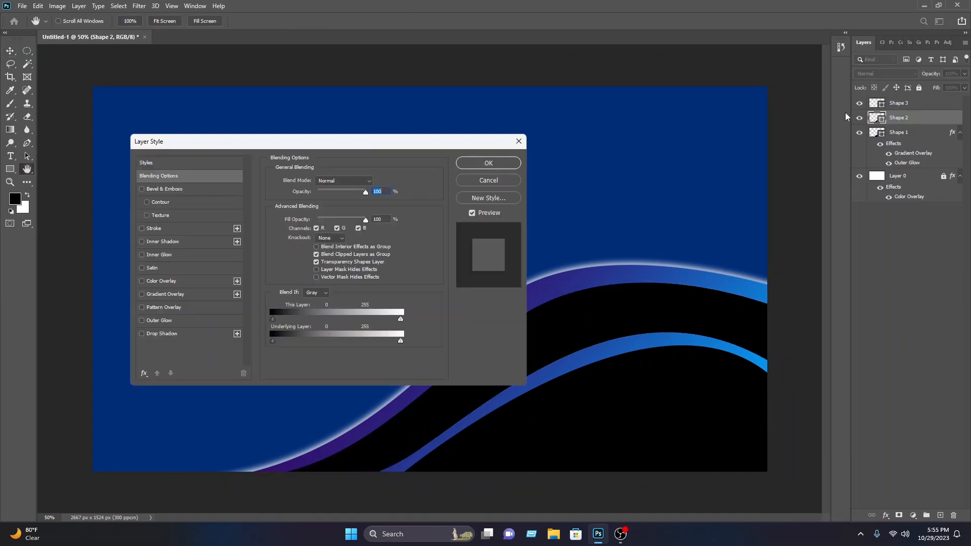
{"action": "left_click", "coordinate": [161, 281]}
{"action": "left_click", "coordinate": [142, 294]}
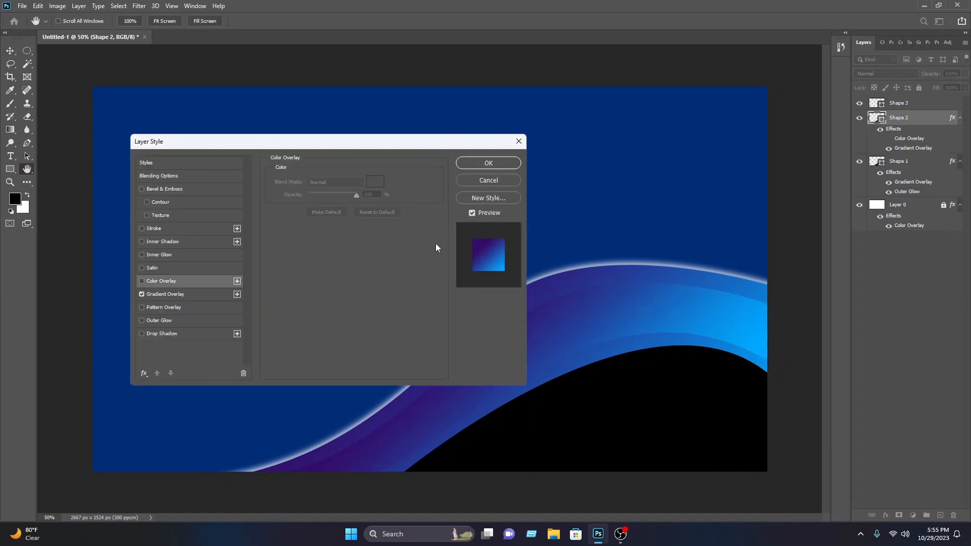
{"action": "left_click", "coordinate": [162, 294]}
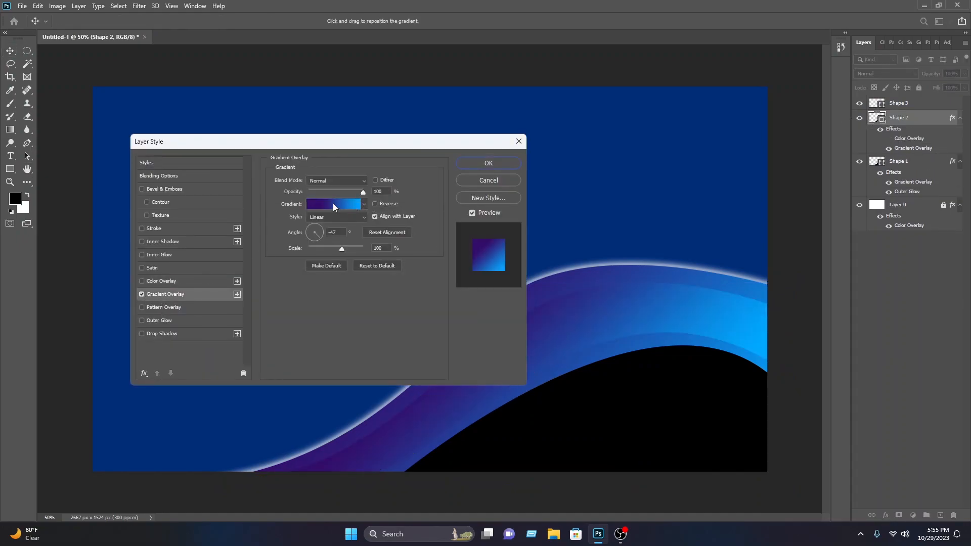
Choose the Blue_20 preset from the Blues group for the band's gradient
{"action": "left_click", "coordinate": [313, 205]}
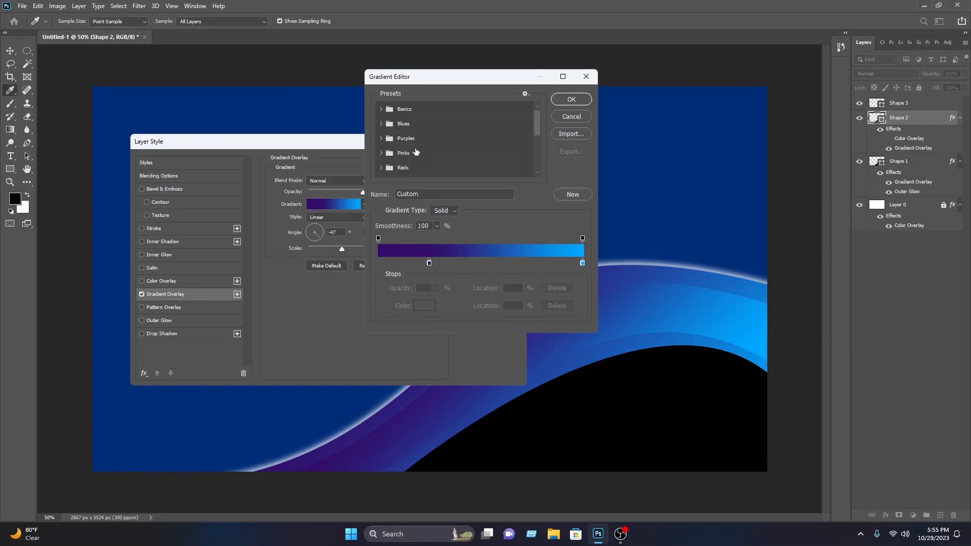
{"action": "left_click", "coordinate": [382, 125]}
{"action": "scroll", "coordinate": [453, 162], "scroll_direction": "down", "scroll_amount": 2}
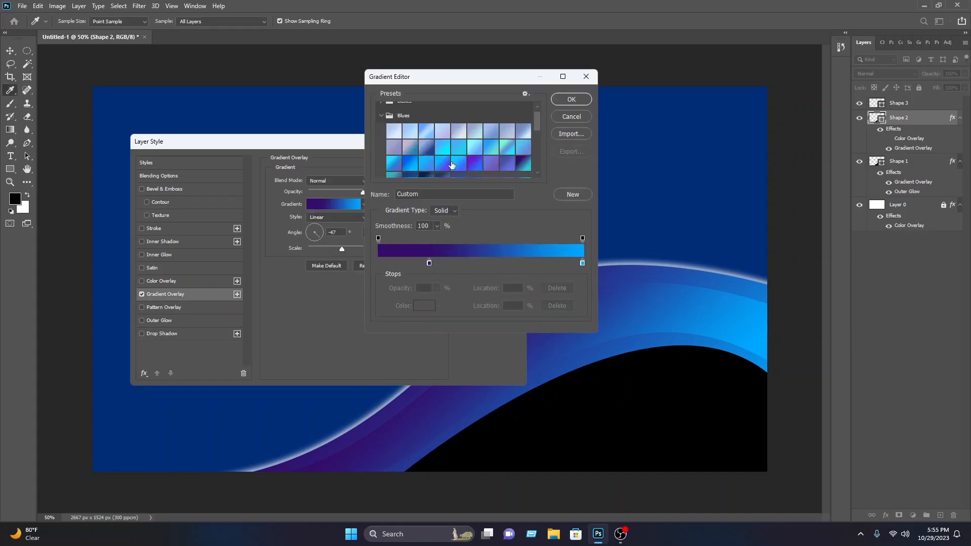
{"action": "left_click", "coordinate": [409, 156]}
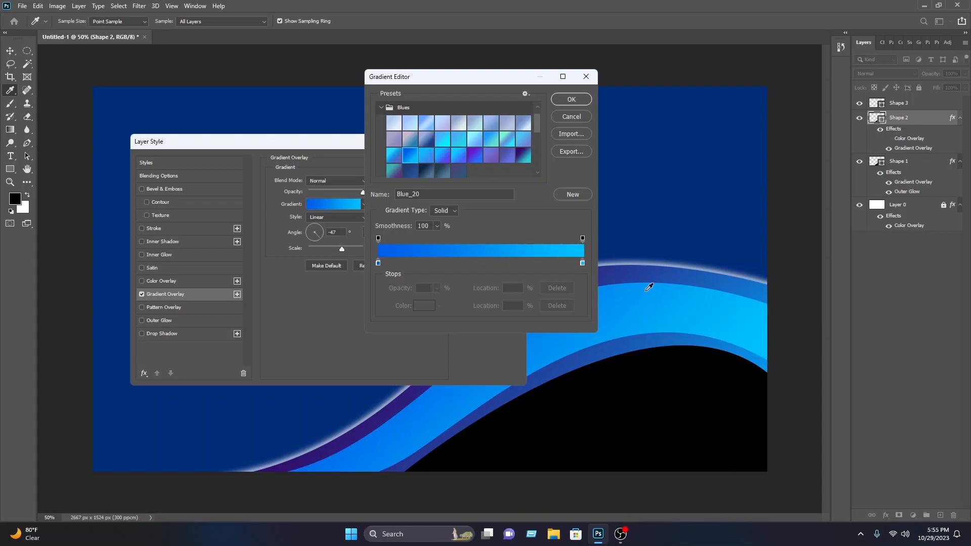
Change the end stop of the band's gradient to the pale blue #d3f1ff
{"action": "left_click", "coordinate": [582, 263]}
{"action": "left_click", "coordinate": [422, 306]}
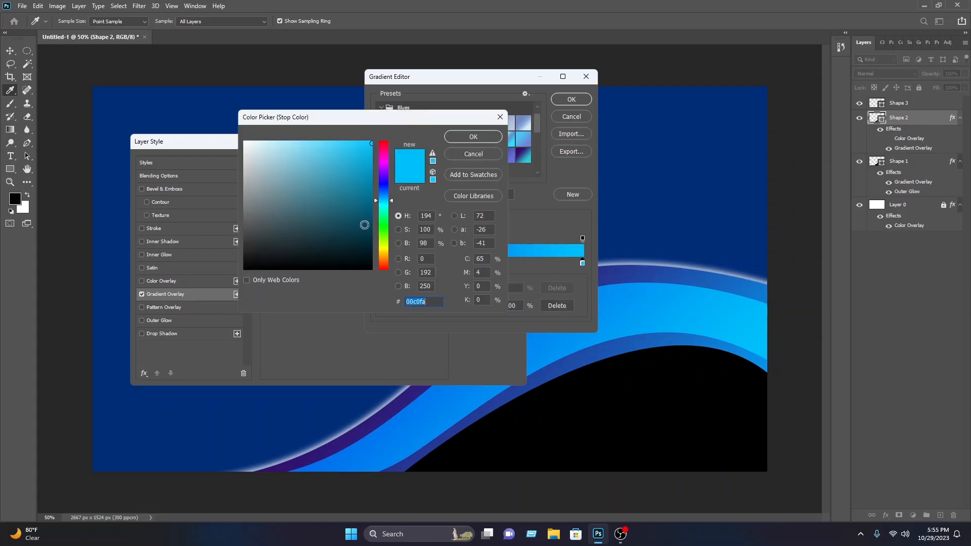
{"action": "left_click_drag", "start_coordinate": [289, 141], "coordinate": [266, 141]}
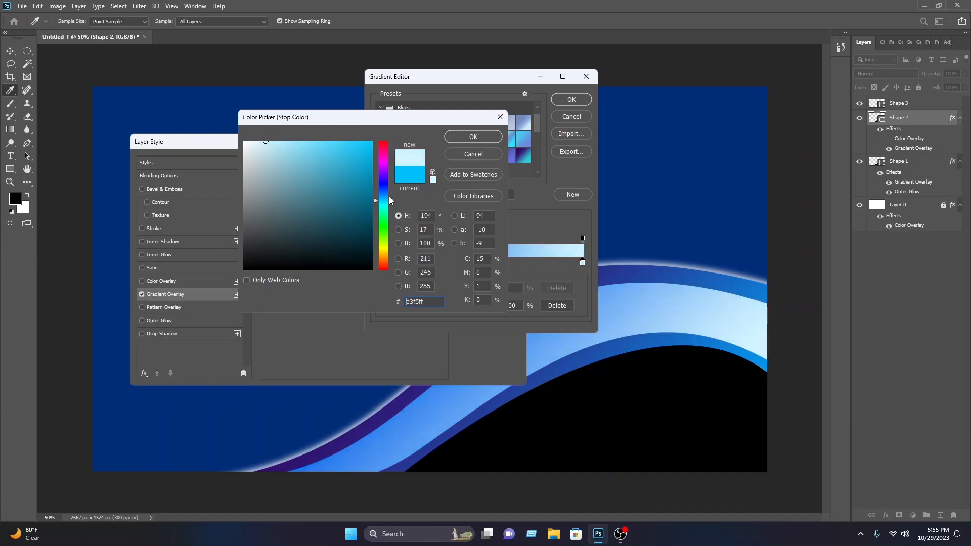
{"action": "left_click", "coordinate": [385, 199]}
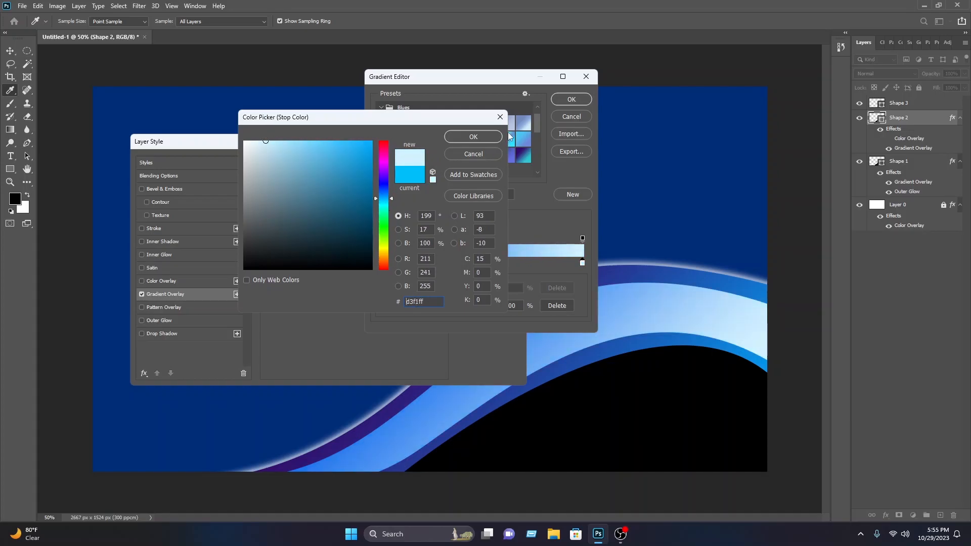
{"action": "key", "text": "Return"}
Move the gradient's blue start stop to 20%, accept the gradient and set its angle to -69°
{"action": "left_click_drag", "start_coordinate": [378, 262], "coordinate": [419, 261]}
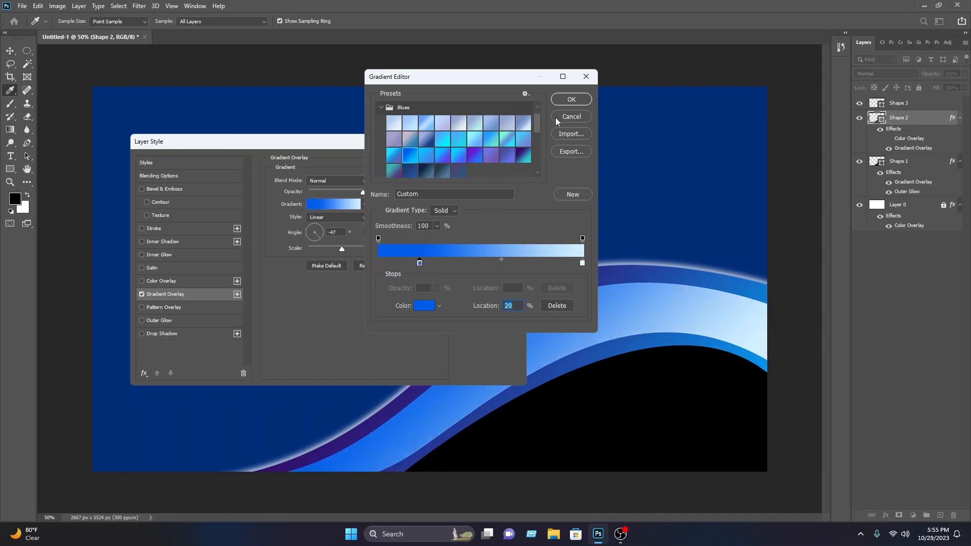
{"action": "left_click", "coordinate": [564, 103]}
{"action": "left_click_drag", "start_coordinate": [319, 238], "coordinate": [318, 241]}
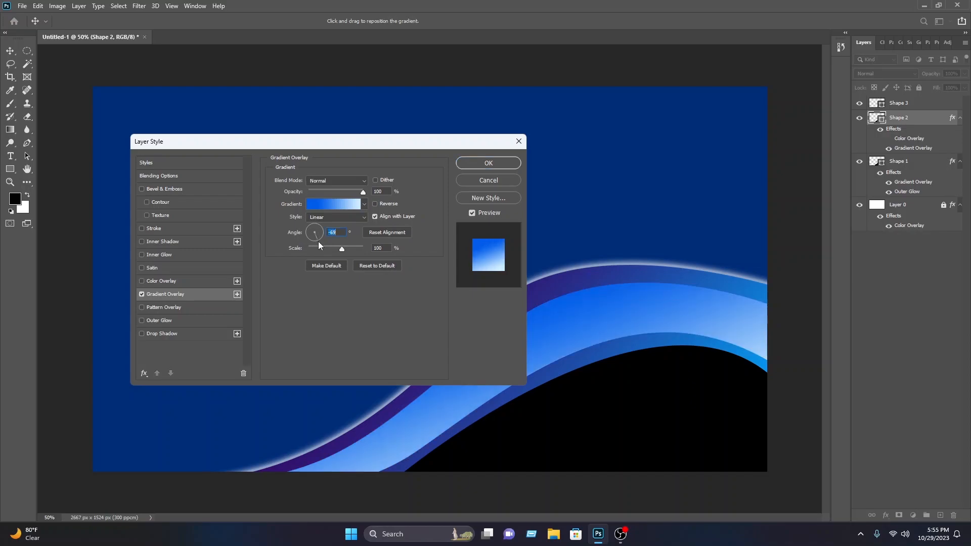
Move the pale end stop of the band's gradient to 84%, apply the layer style and deselect the band
{"action": "left_click", "coordinate": [348, 202]}
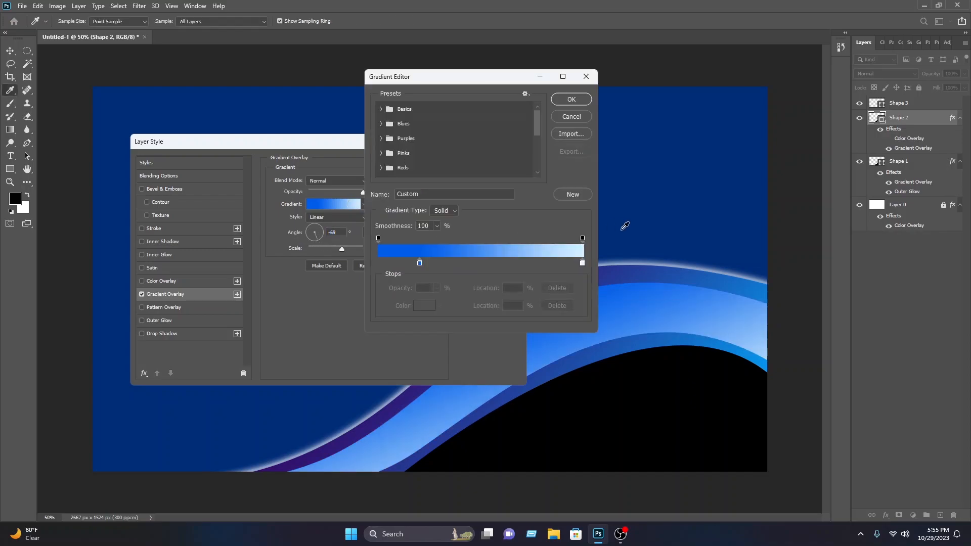
{"action": "left_click_drag", "start_coordinate": [584, 262], "coordinate": [550, 265]}
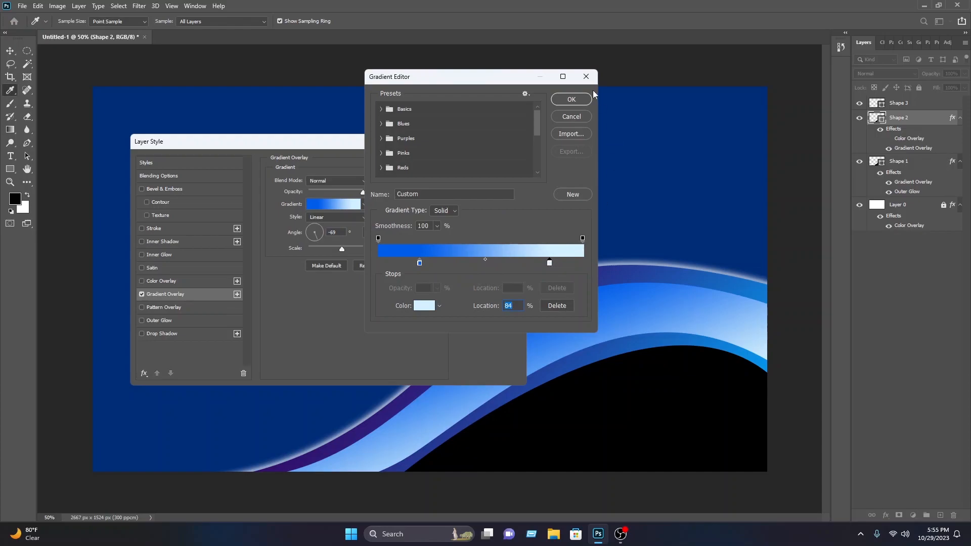
{"action": "left_click", "coordinate": [571, 100]}
{"action": "left_click", "coordinate": [492, 163]}
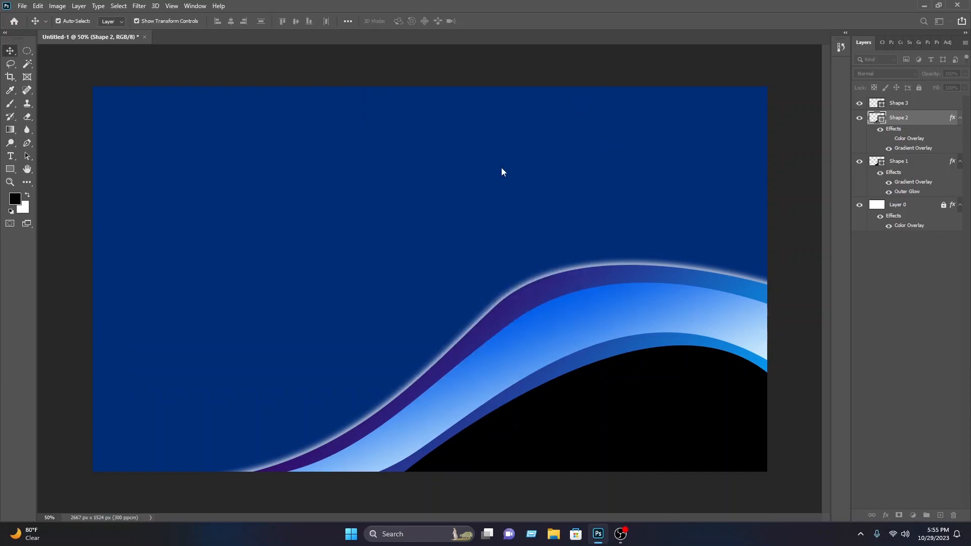
{"action": "key", "text": "v"}
{"action": "left_click", "coordinate": [802, 196]}
Add a Gradient Overlay to the black lower-right corner shape (Shape 3)
{"action": "left_click", "coordinate": [717, 388]}
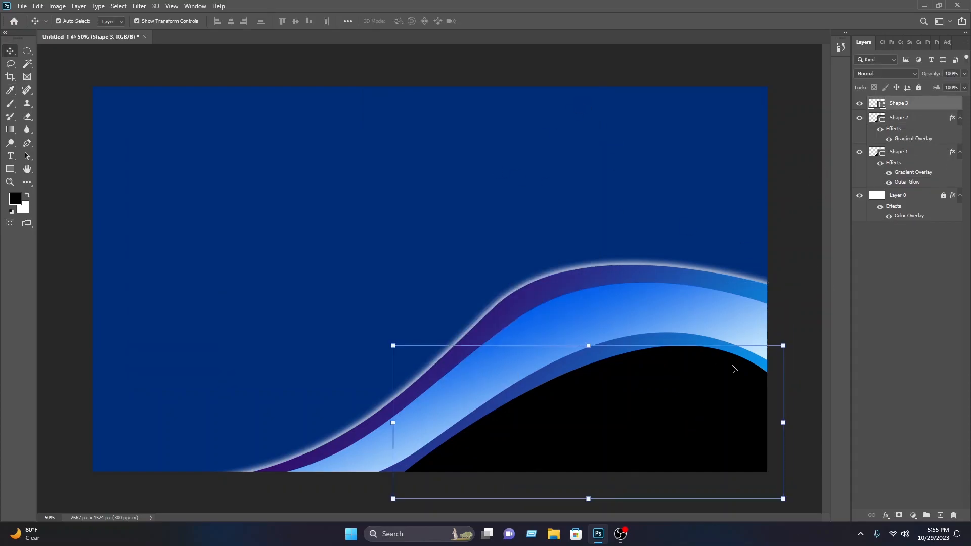
{"action": "right_click", "coordinate": [891, 106]}
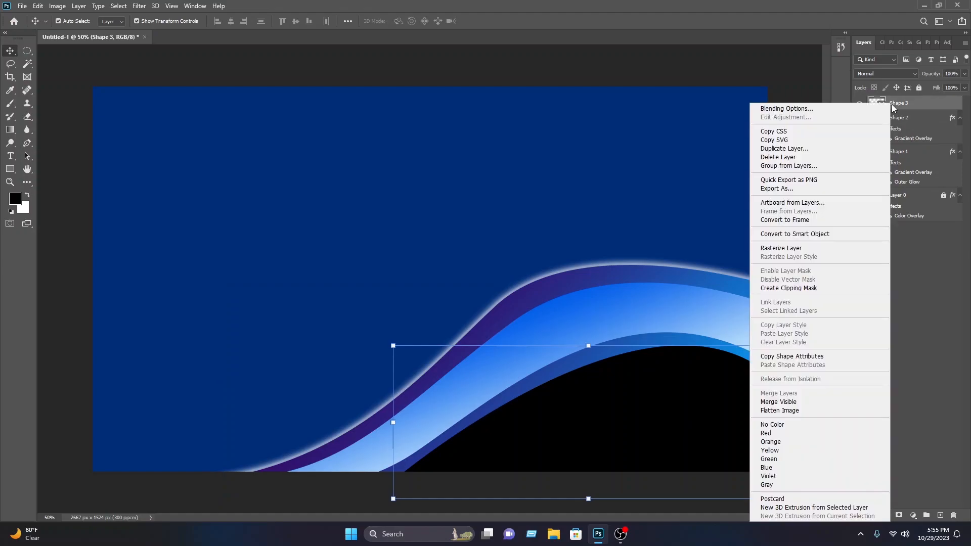
{"action": "left_click", "coordinate": [855, 110]}
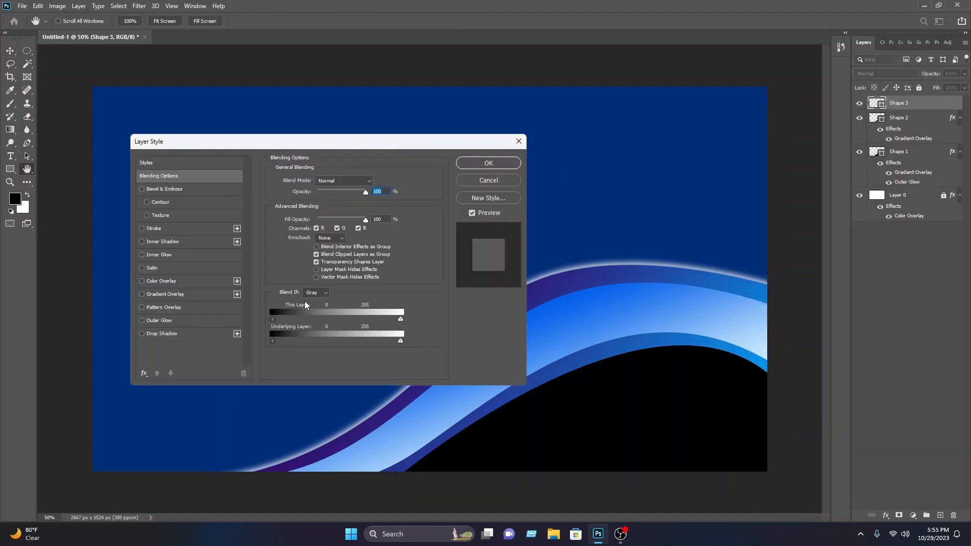
{"action": "left_click", "coordinate": [194, 294]}
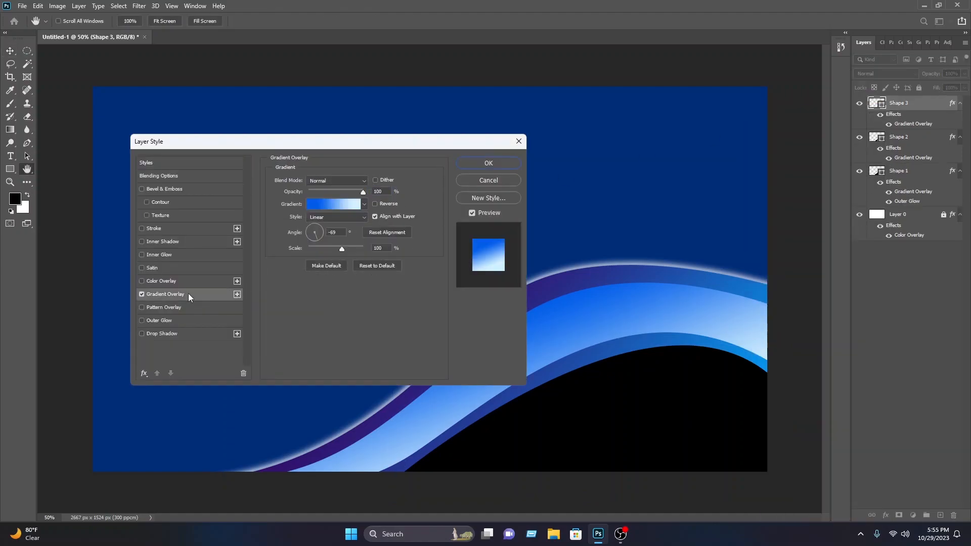
Choose the dark Blue_30 preset from the Blues group for the corner shape's gradient
{"action": "left_click", "coordinate": [317, 208]}
{"action": "left_click", "coordinate": [382, 124]}
{"action": "scroll", "coordinate": [419, 148], "scroll_direction": "down", "scroll_amount": 2}
{"action": "left_click", "coordinate": [455, 170]}
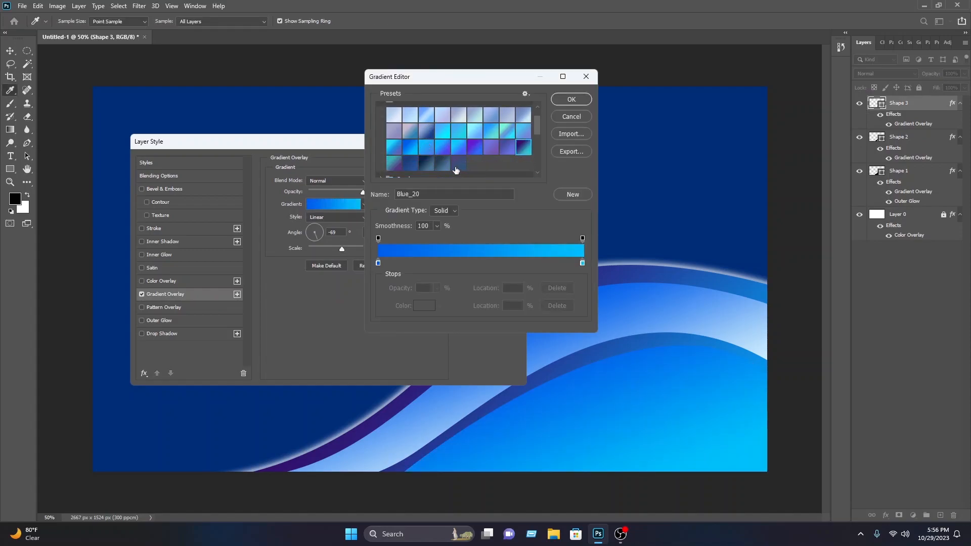
{"action": "left_click", "coordinate": [426, 164]}
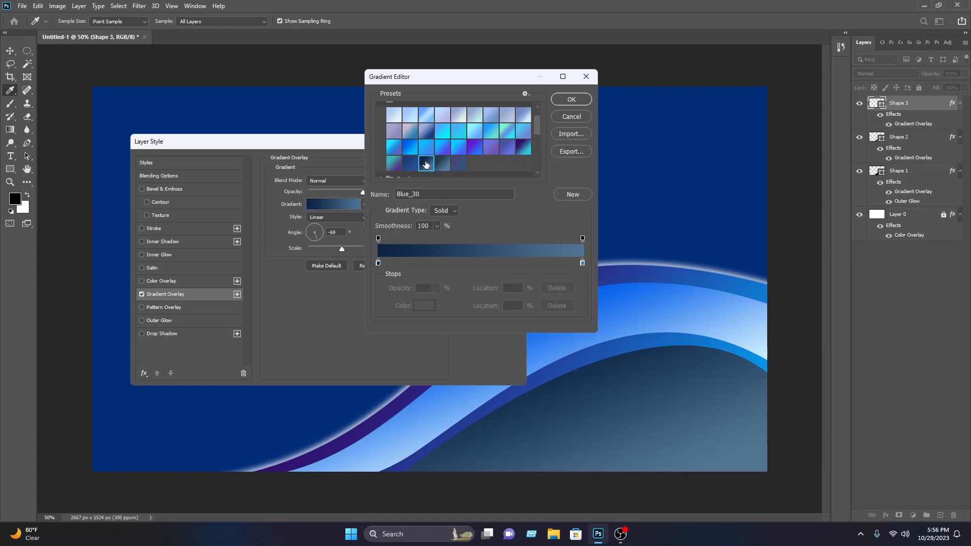
Change the end stop of the corner shape's gradient to the bright blue #0078d9
{"action": "left_click", "coordinate": [582, 263]}
{"action": "left_click", "coordinate": [423, 305]}
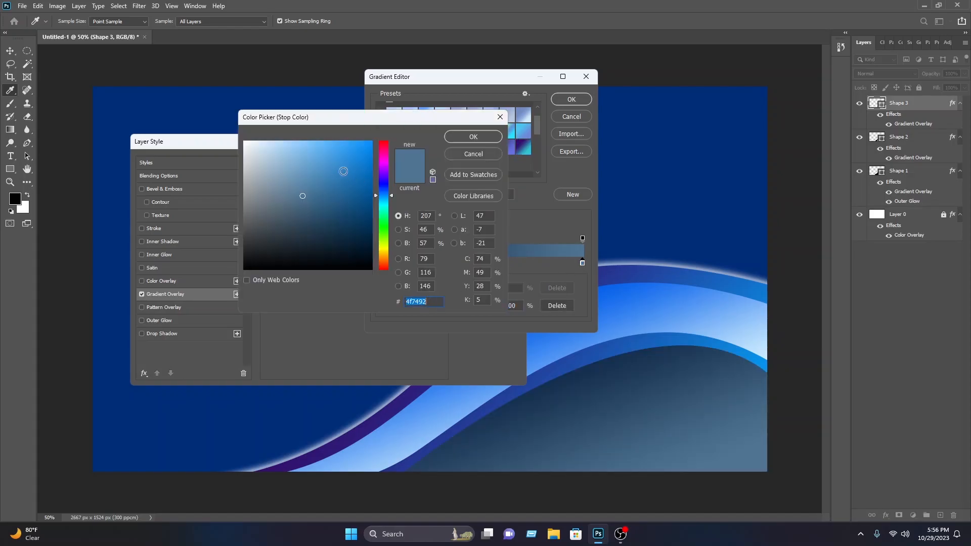
{"action": "left_click_drag", "start_coordinate": [368, 166], "coordinate": [378, 160]}
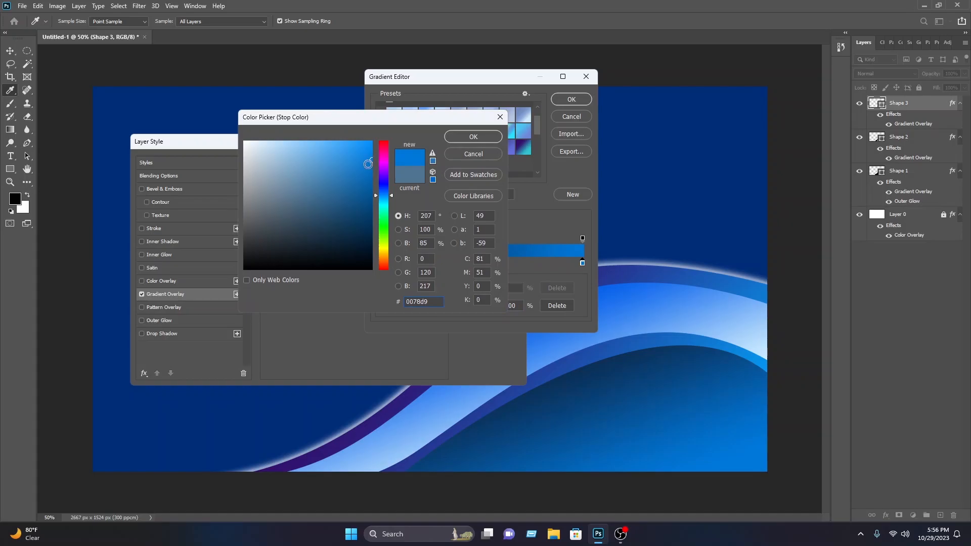
{"action": "left_click", "coordinate": [480, 138]}
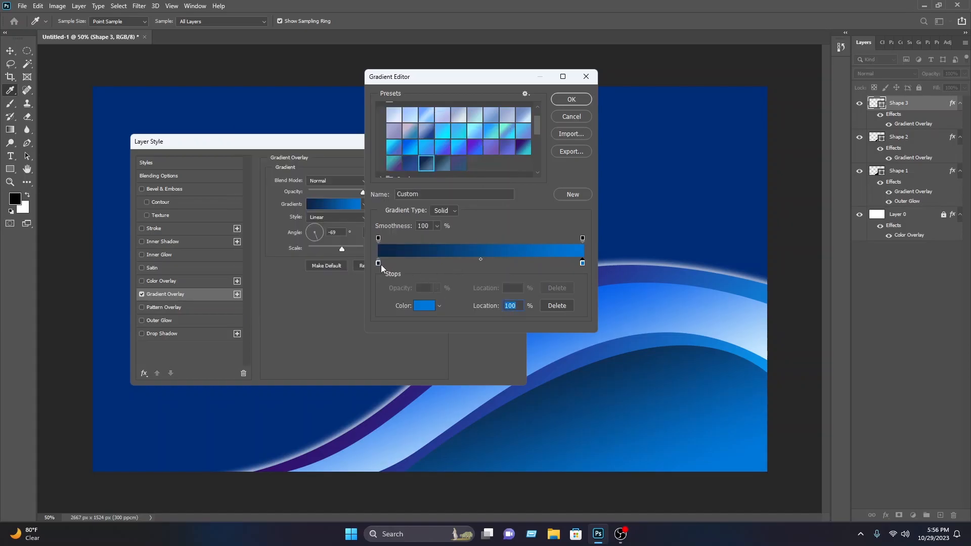
Move the gradient's dark stop to 32%, set the overlay angle to -83° and apply the corner shape's layer style
{"action": "left_click_drag", "start_coordinate": [407, 263], "coordinate": [443, 261]}
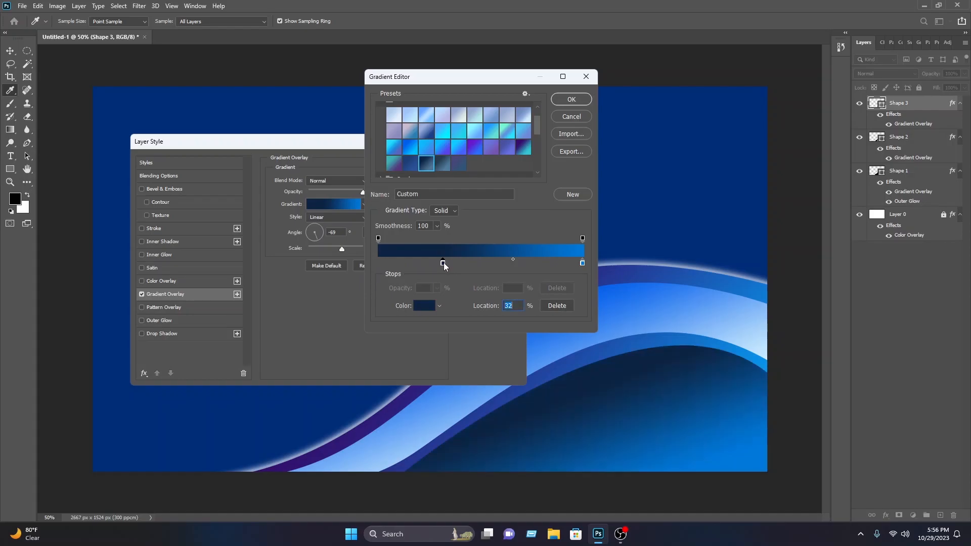
{"action": "left_click", "coordinate": [570, 100]}
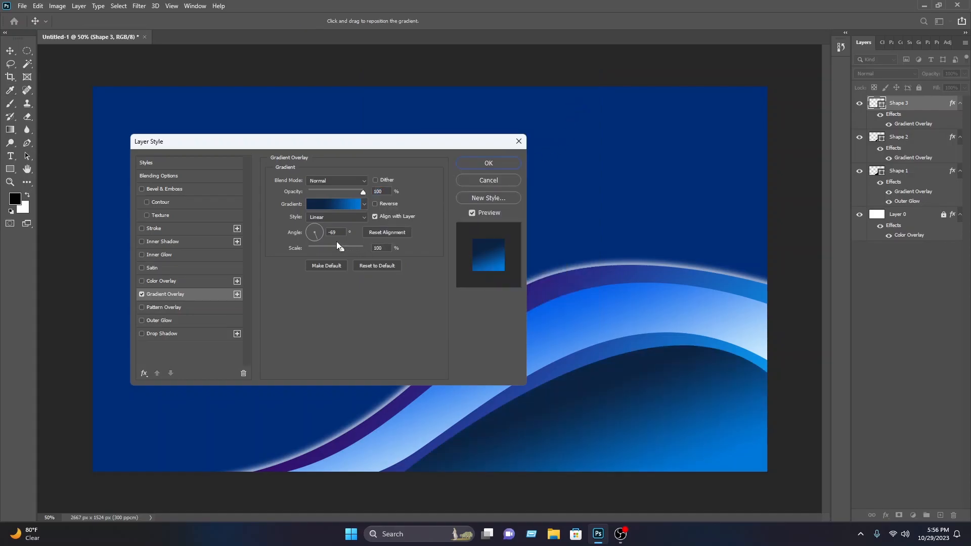
{"action": "left_click_drag", "start_coordinate": [317, 239], "coordinate": [317, 244]}
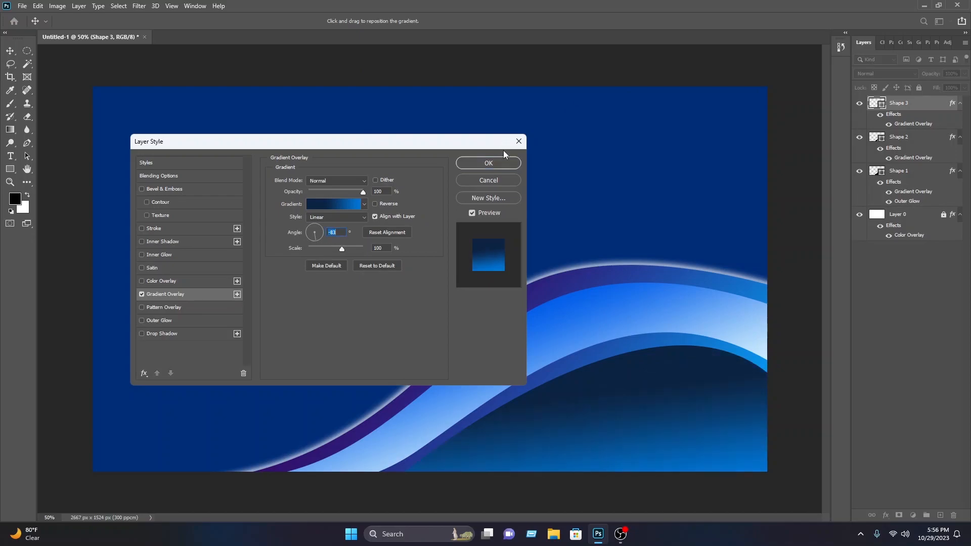
{"action": "left_click", "coordinate": [488, 163]}
{"action": "left_click", "coordinate": [759, 204]}
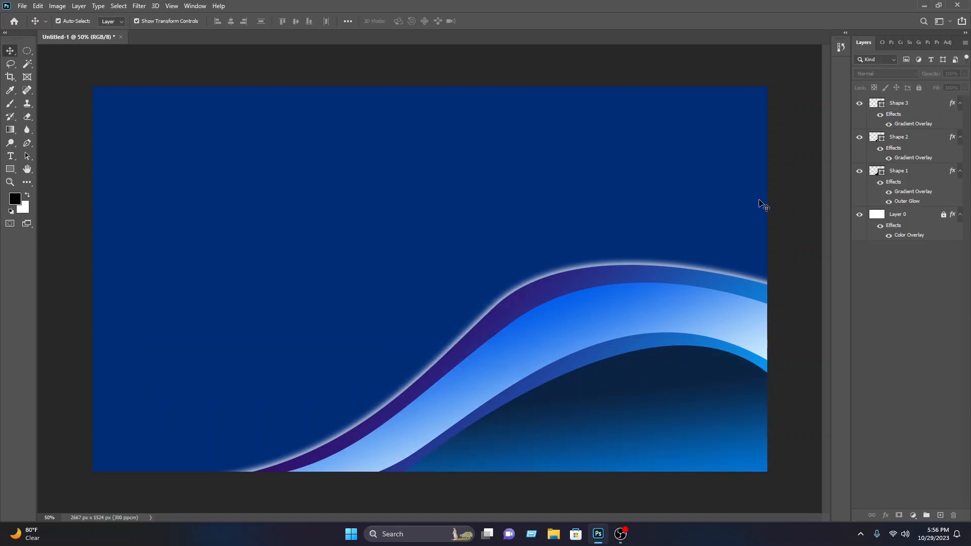
Add a white Outer Glow with 55% opacity and 35 px size to the light blue band and apply the style
{"action": "left_click", "coordinate": [753, 322]}
{"action": "right_click", "coordinate": [923, 132]}
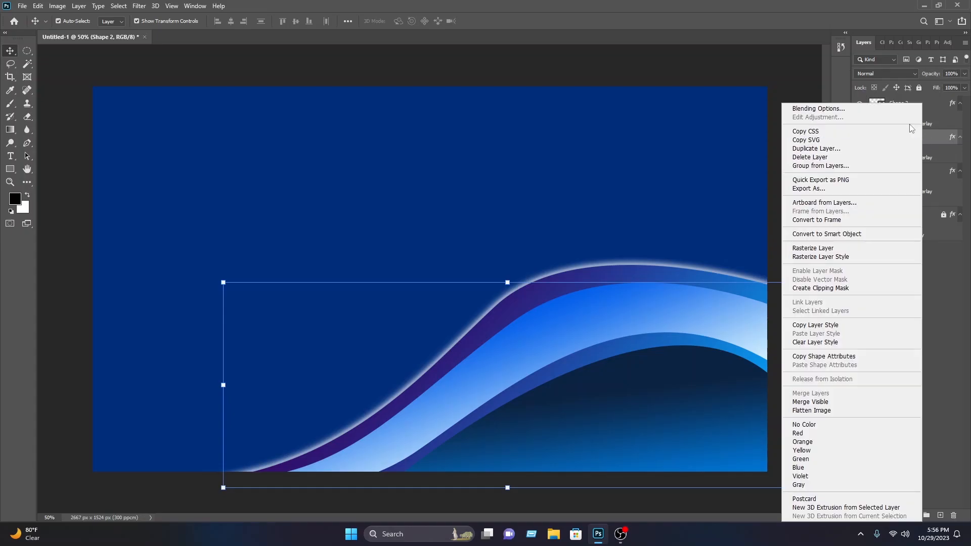
{"action": "left_click", "coordinate": [882, 111]}
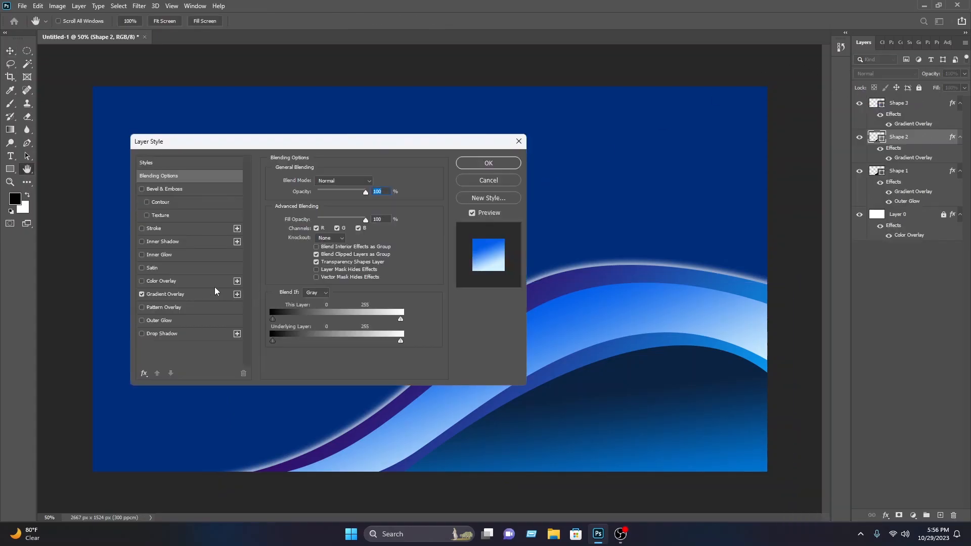
{"action": "left_click", "coordinate": [160, 320]}
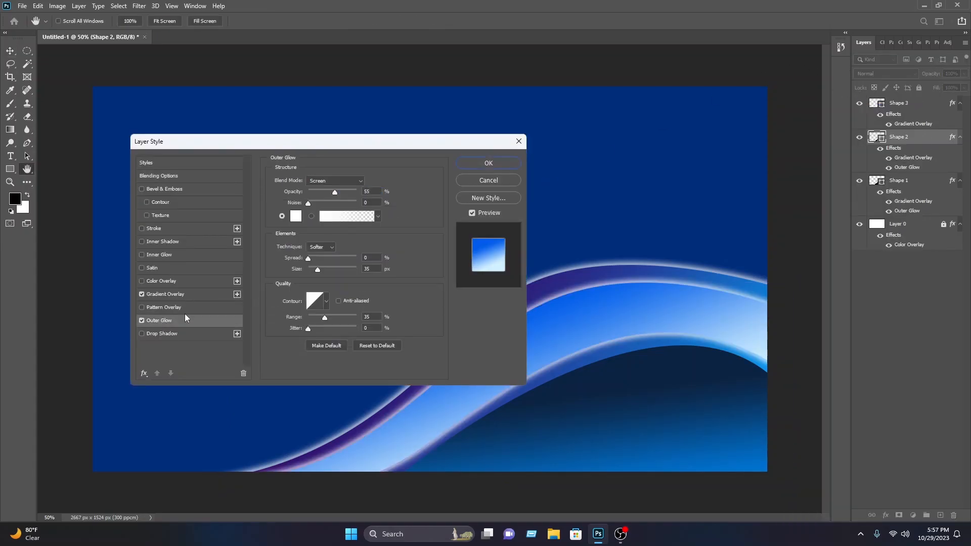
{"action": "left_click", "coordinate": [489, 162]}
{"action": "key", "text": "v"}
{"action": "left_click", "coordinate": [803, 202]}
Add a white Outer Glow with 55% opacity and 35 px size to the dark corner shape and apply the style
{"action": "left_click", "coordinate": [694, 443]}
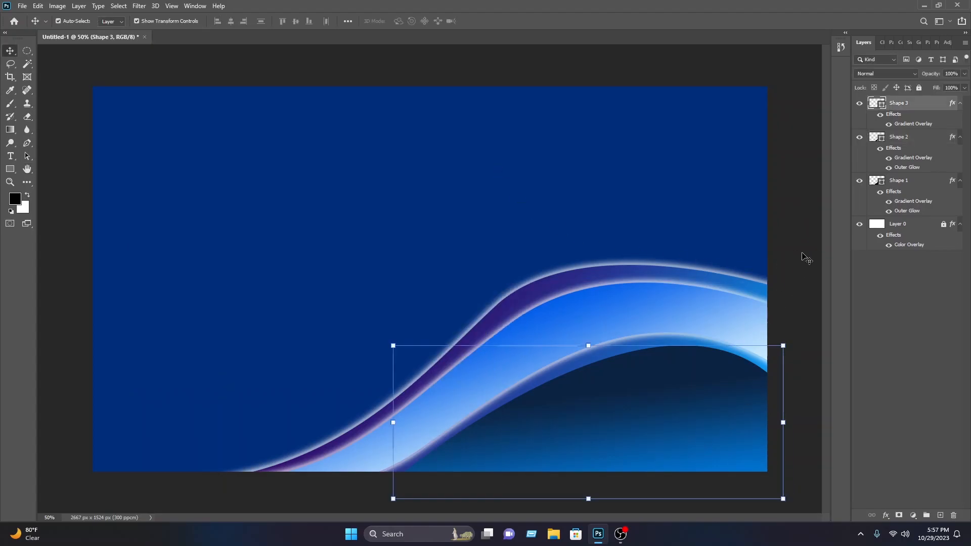
{"action": "right_click", "coordinate": [898, 104]}
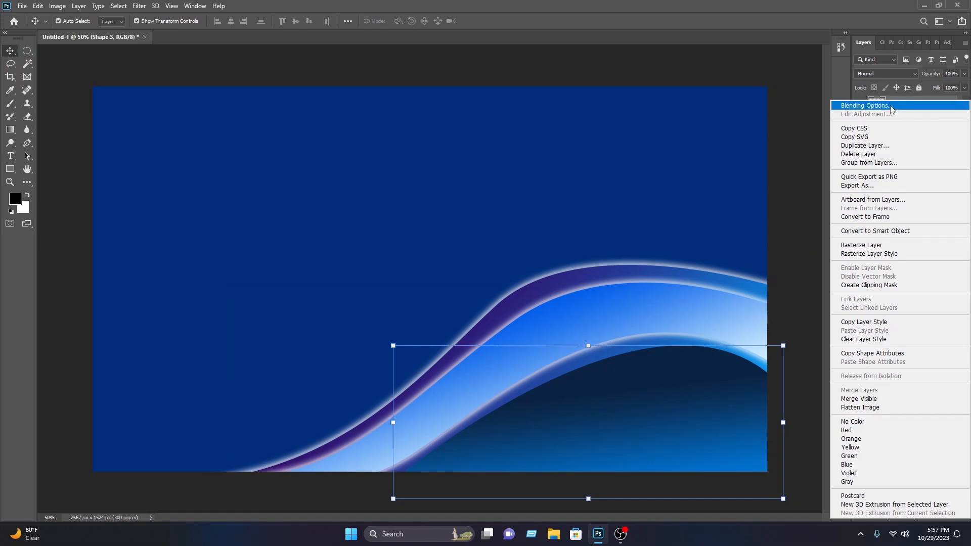
{"action": "left_click", "coordinate": [889, 106]}
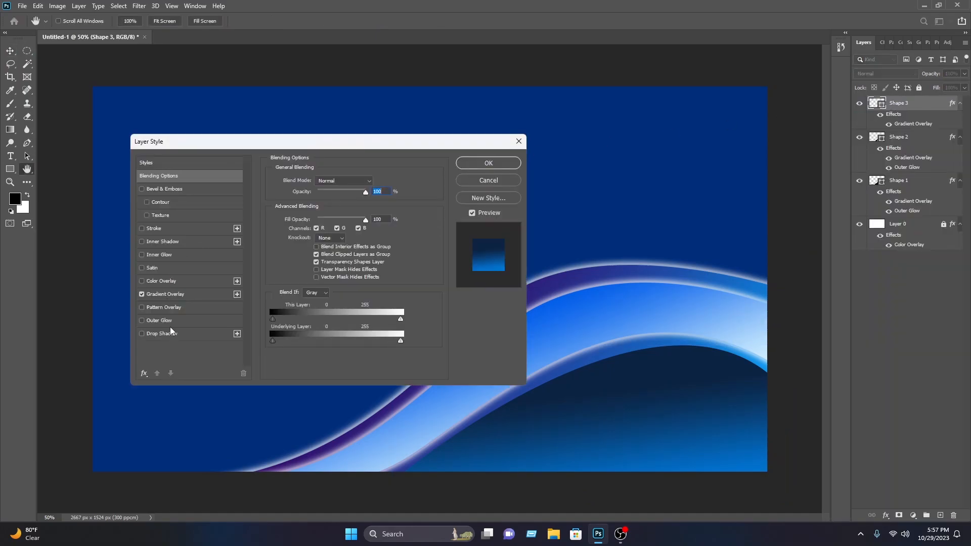
{"action": "left_click", "coordinate": [168, 320]}
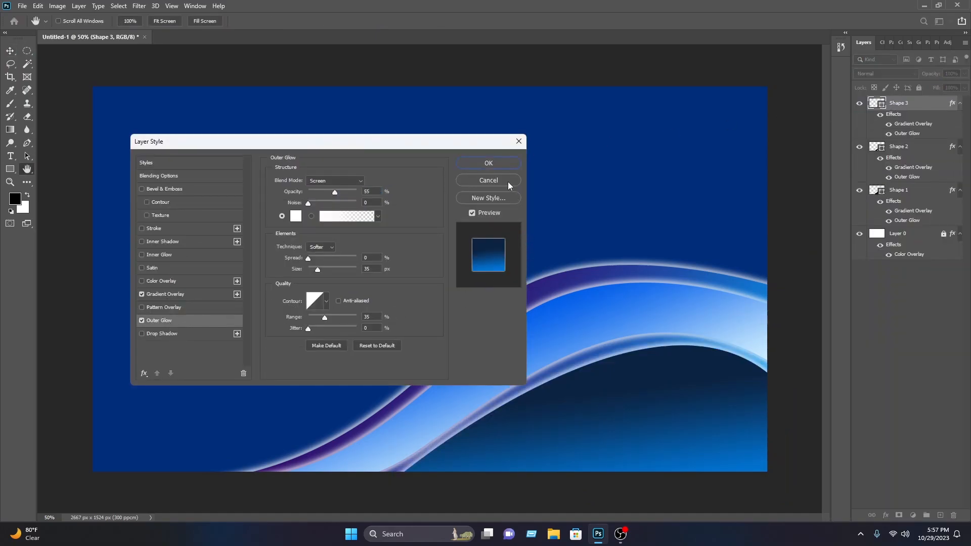
{"action": "left_click", "coordinate": [488, 163]}
{"action": "key", "text": "v"}
{"action": "left_click", "coordinate": [774, 200]}
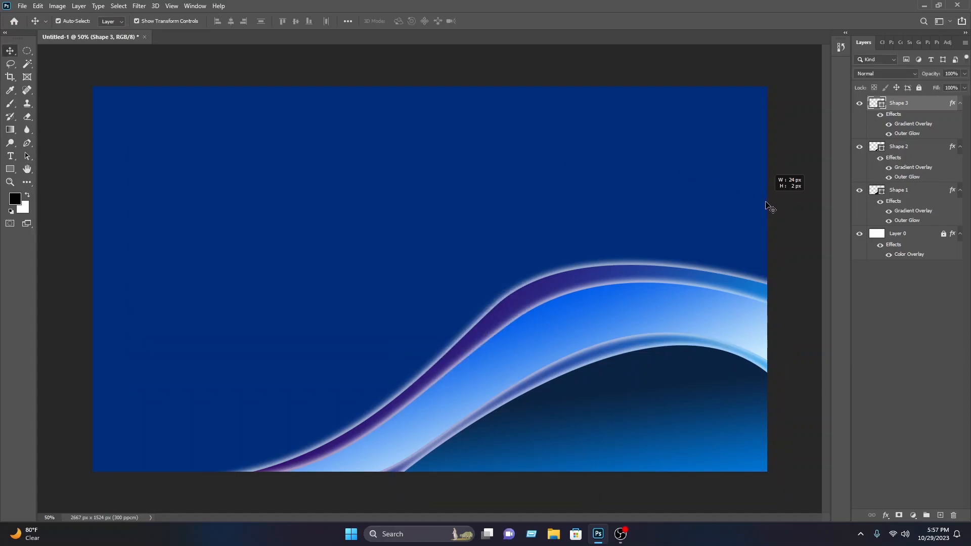
Draw a closed Pen tool shape covering the canvas's upper area, with an S-curved lower edge dipping at the left and cresting near the right
{"action": "left_click", "coordinate": [29, 147]}
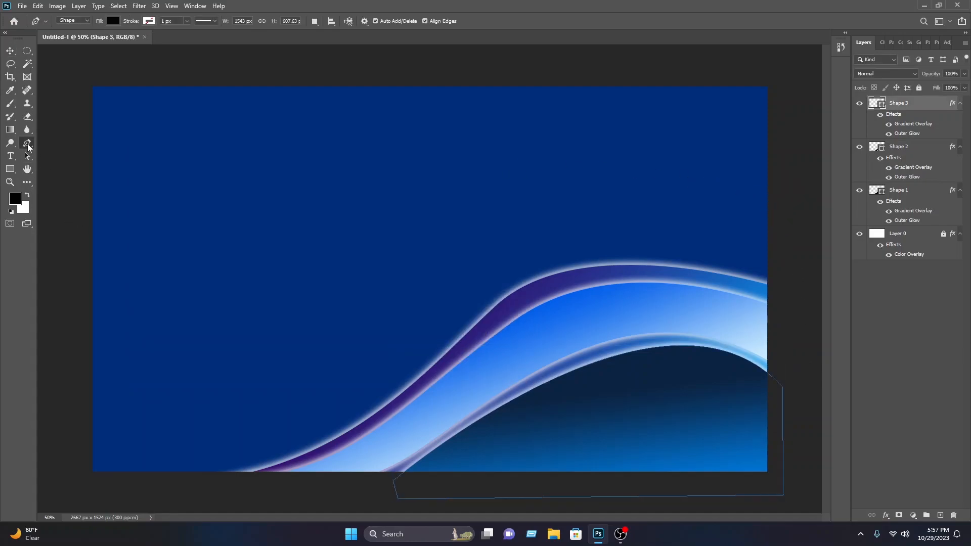
{"action": "left_click", "coordinate": [82, 264]}
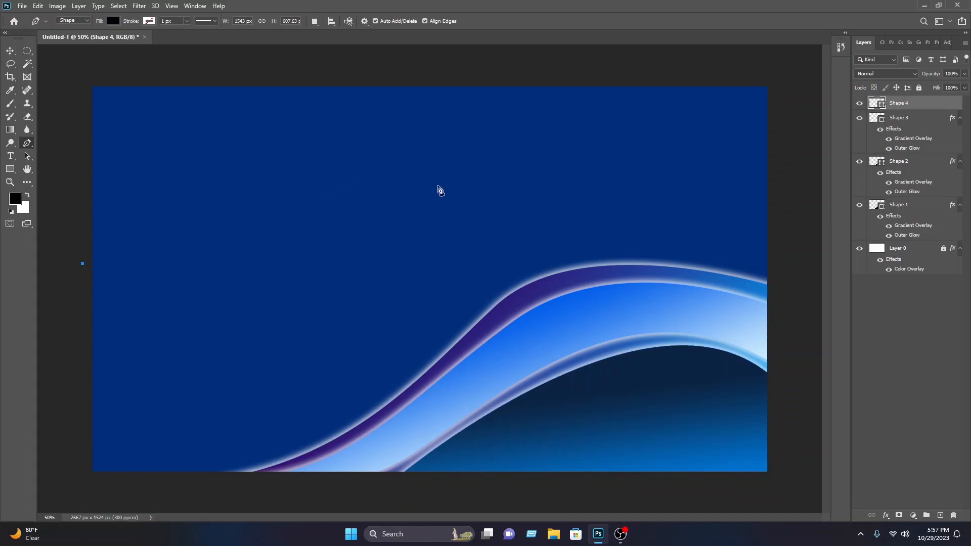
{"action": "left_click_drag", "start_coordinate": [485, 173], "coordinate": [724, 3]}
{"action": "left_click_drag", "start_coordinate": [783, 218], "coordinate": [777, 293]}
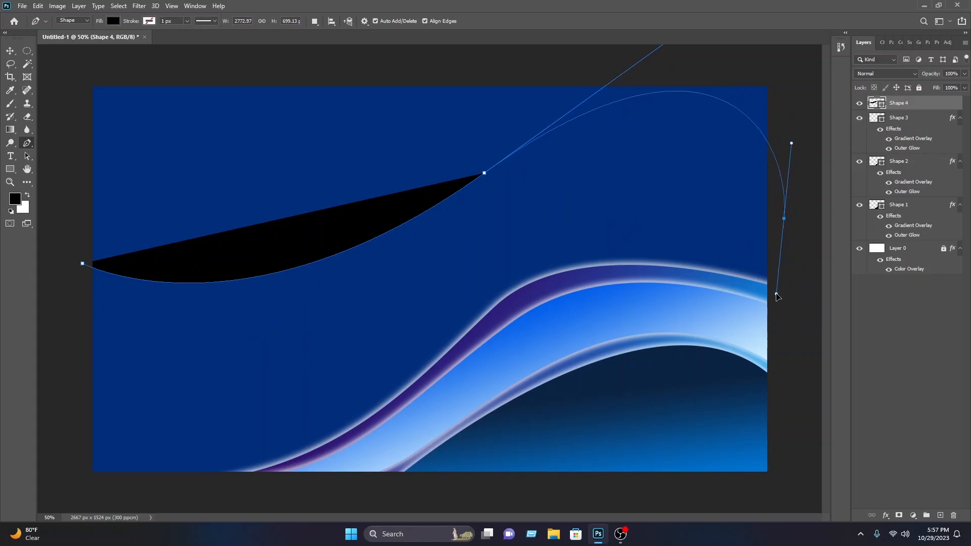
{"action": "left_click", "coordinate": [784, 219]}
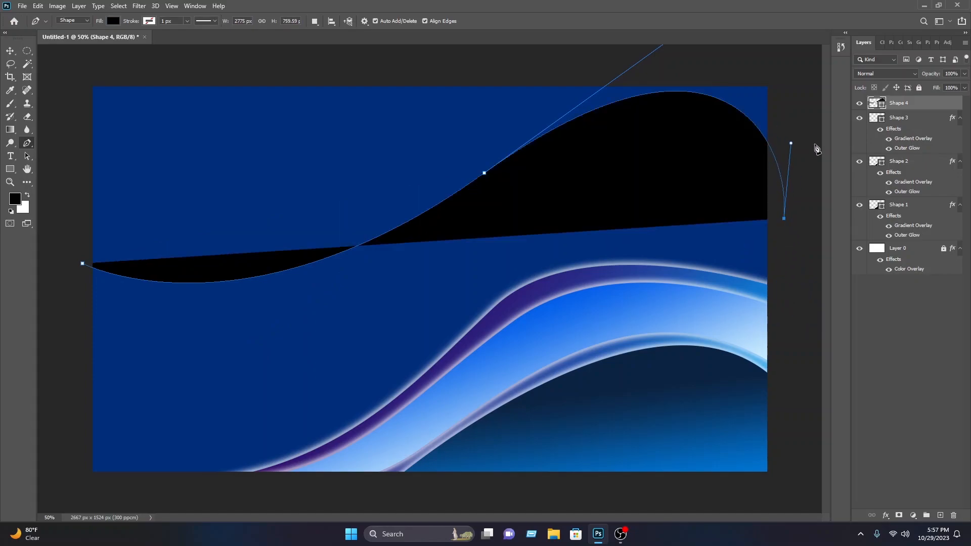
{"action": "left_click", "coordinate": [810, 66]}
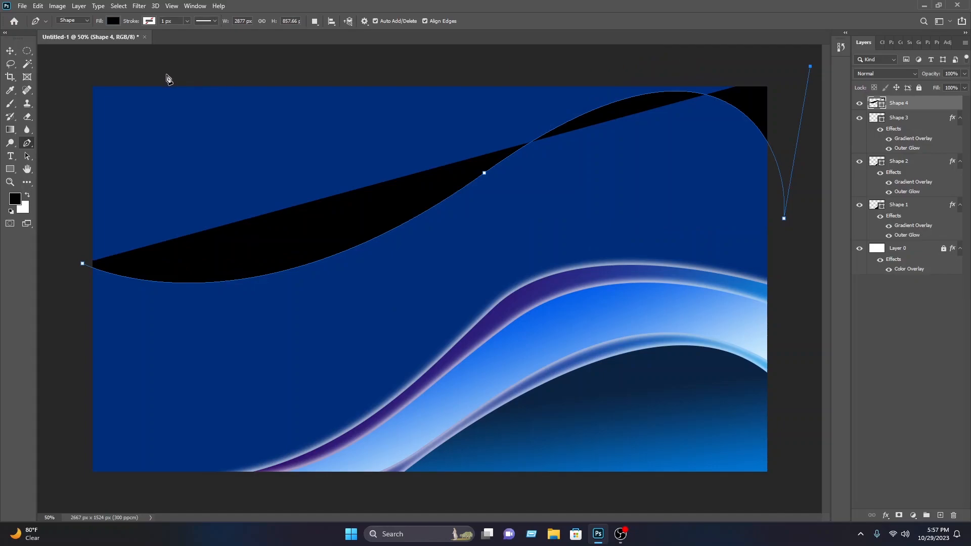
{"action": "left_click", "coordinate": [65, 58]}
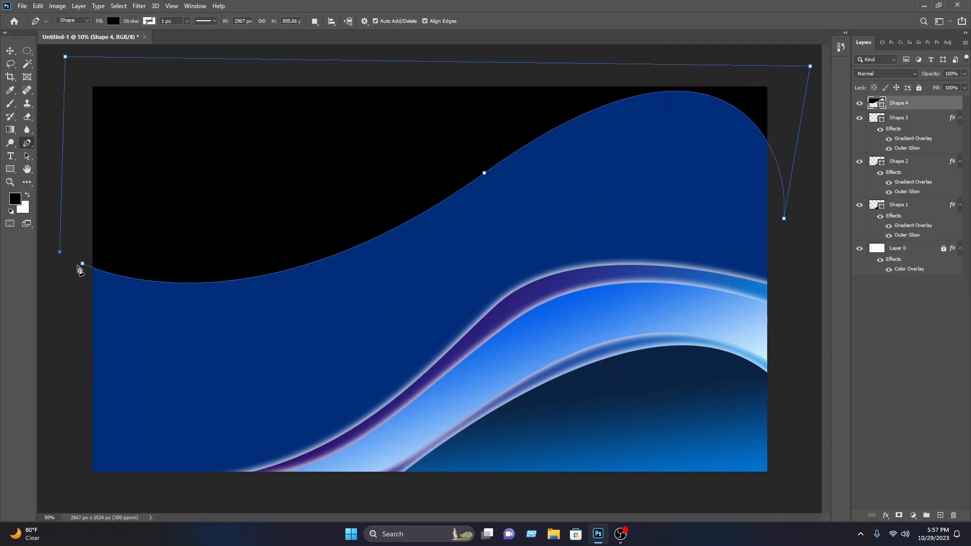
{"action": "left_click", "coordinate": [83, 264]}
{"action": "left_click", "coordinate": [10, 53]}
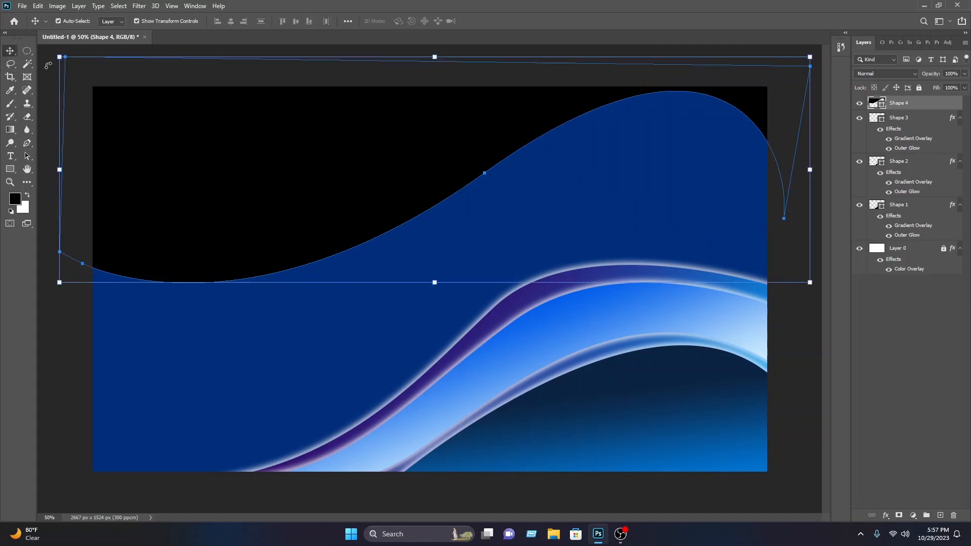
{"action": "left_click", "coordinate": [50, 71]}
Add a Gradient Overlay to the new upper wave shape using the Blue_23 preset from the Blues group
{"action": "left_click", "coordinate": [897, 106]}
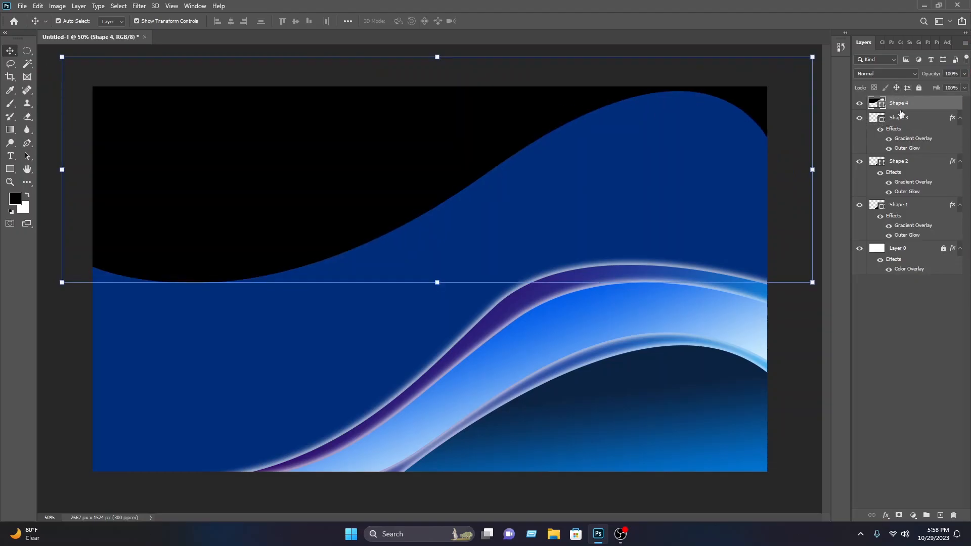
{"action": "right_click", "coordinate": [906, 104]}
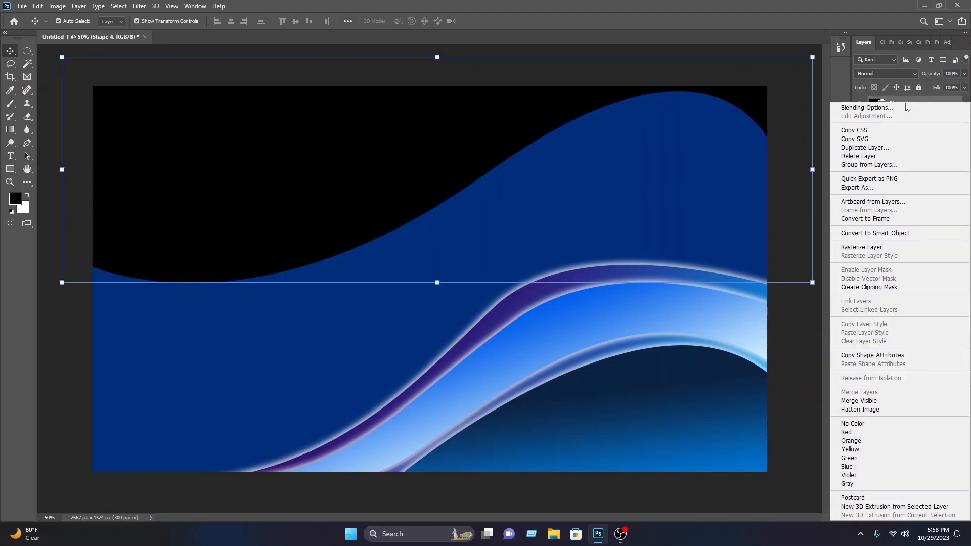
{"action": "left_click", "coordinate": [904, 107]}
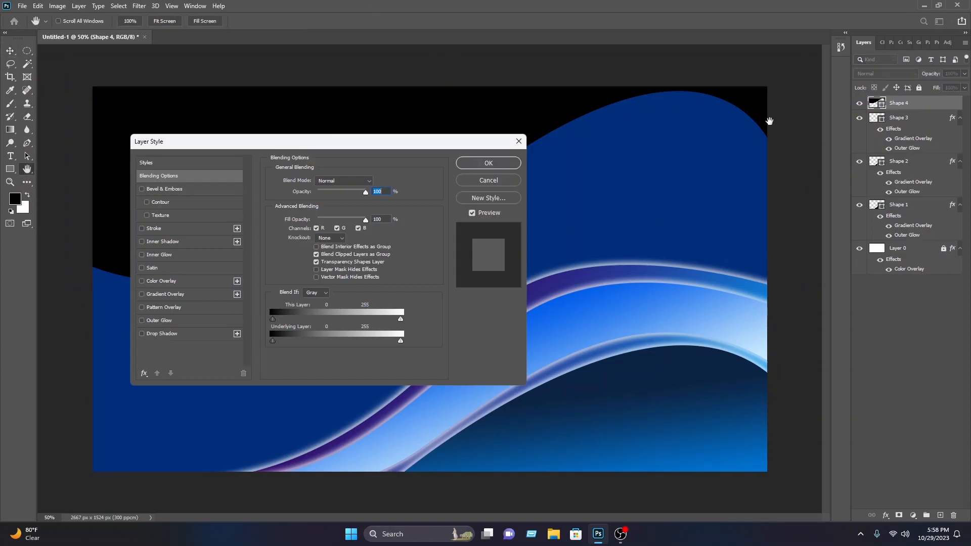
{"action": "left_click", "coordinate": [166, 294]}
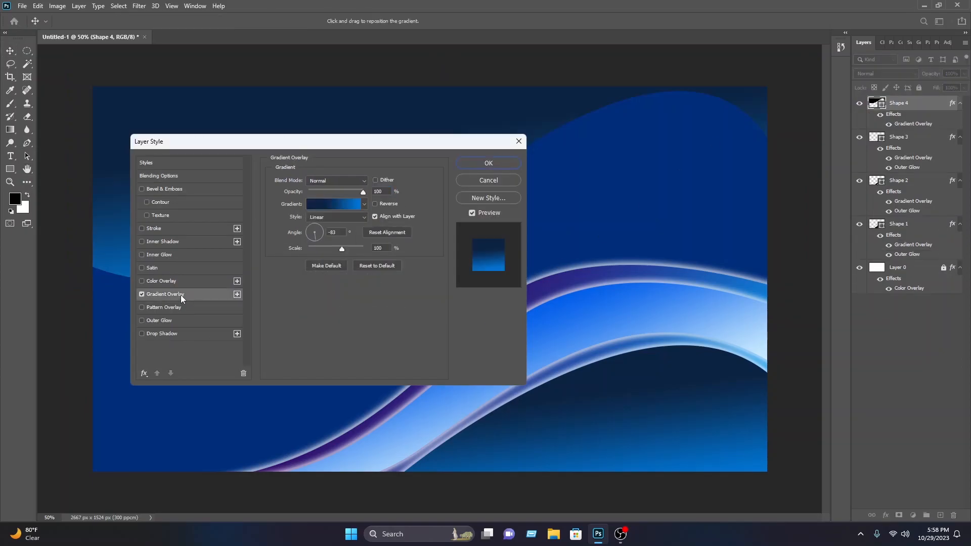
{"action": "left_click_drag", "start_coordinate": [362, 146], "coordinate": [671, 217]}
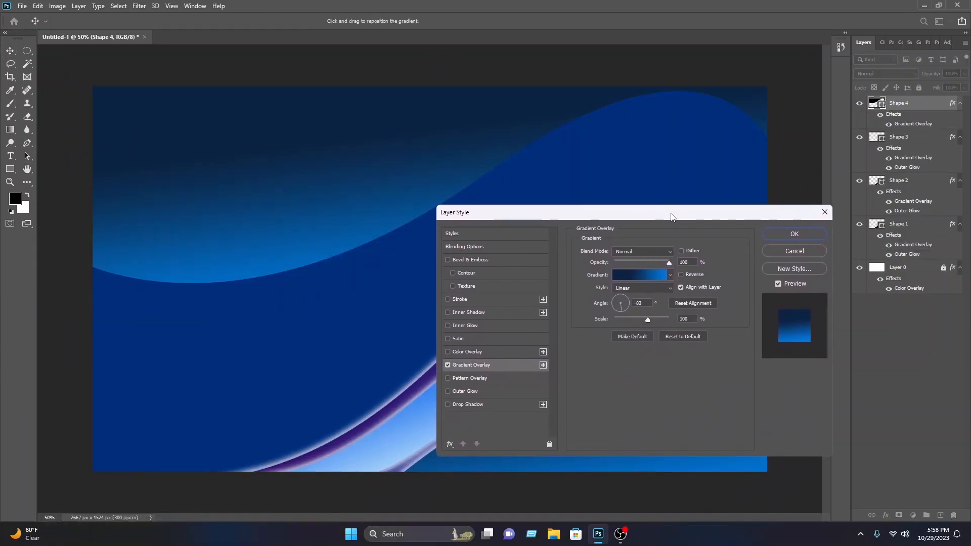
{"action": "left_click", "coordinate": [658, 276]}
{"action": "left_click", "coordinate": [381, 123]}
{"action": "scroll", "coordinate": [419, 159], "scroll_direction": "down", "scroll_amount": 2}
{"action": "left_click", "coordinate": [458, 147]}
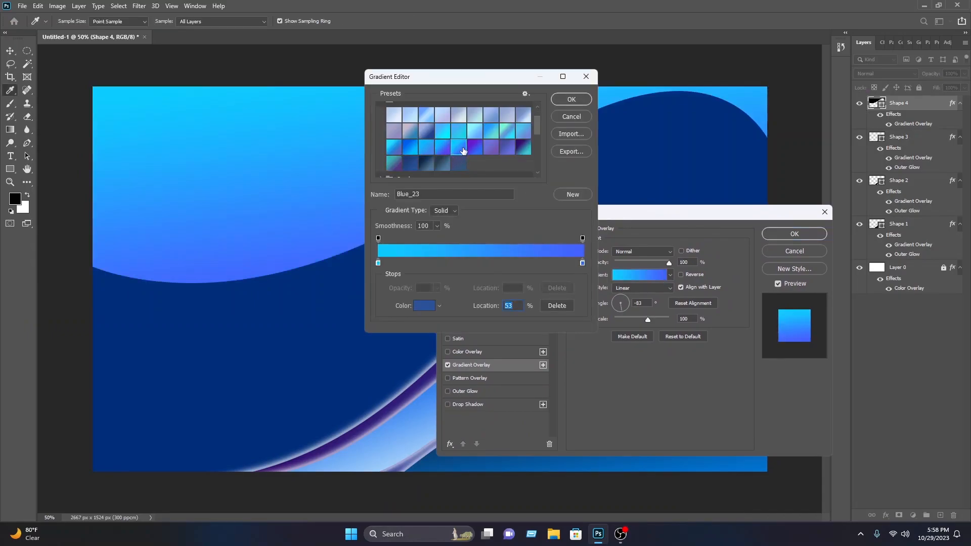
Change the start stop of the upper shape's gradient to a very pale blue with hue 205 and accept the gradient
{"action": "left_click", "coordinate": [378, 264]}
{"action": "left_click", "coordinate": [423, 305]}
{"action": "left_click_drag", "start_coordinate": [383, 199], "coordinate": [383, 196]}
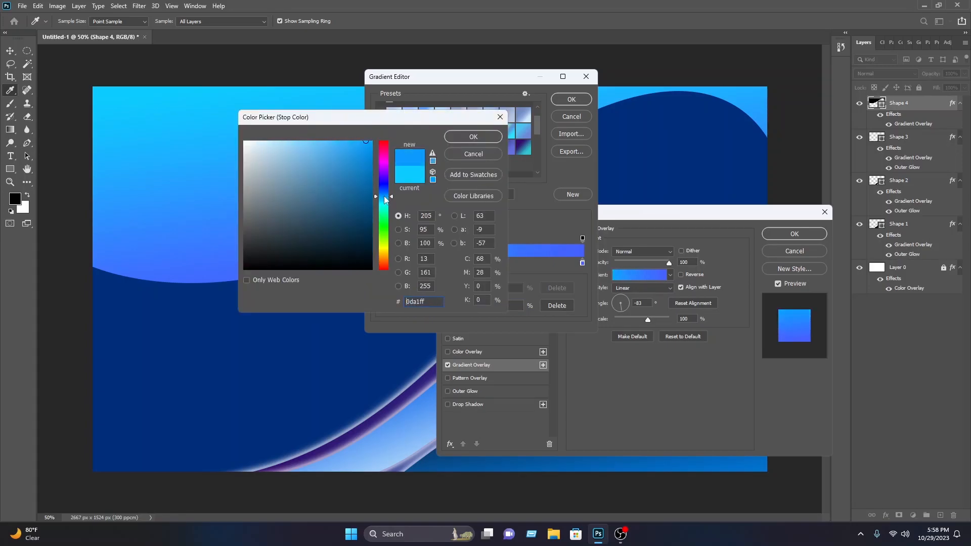
{"action": "left_click_drag", "start_coordinate": [366, 156], "coordinate": [258, 140]}
{"action": "left_click", "coordinate": [474, 137]}
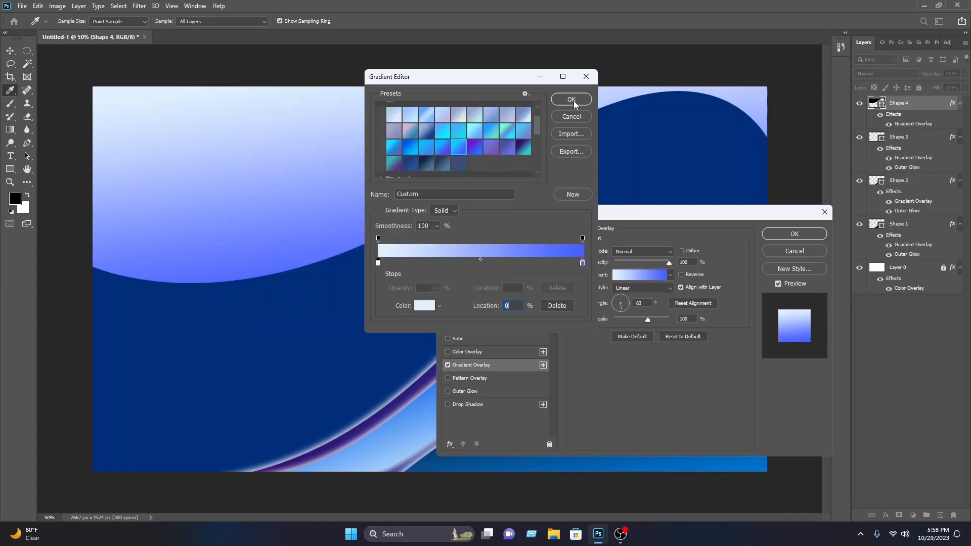
{"action": "left_click", "coordinate": [571, 100]}
Recolor the end stop of the upper shape's gradient to #0096ff and move it to 52%
{"action": "left_click", "coordinate": [650, 277]}
{"action": "left_click_drag", "start_coordinate": [579, 265], "coordinate": [524, 265]}
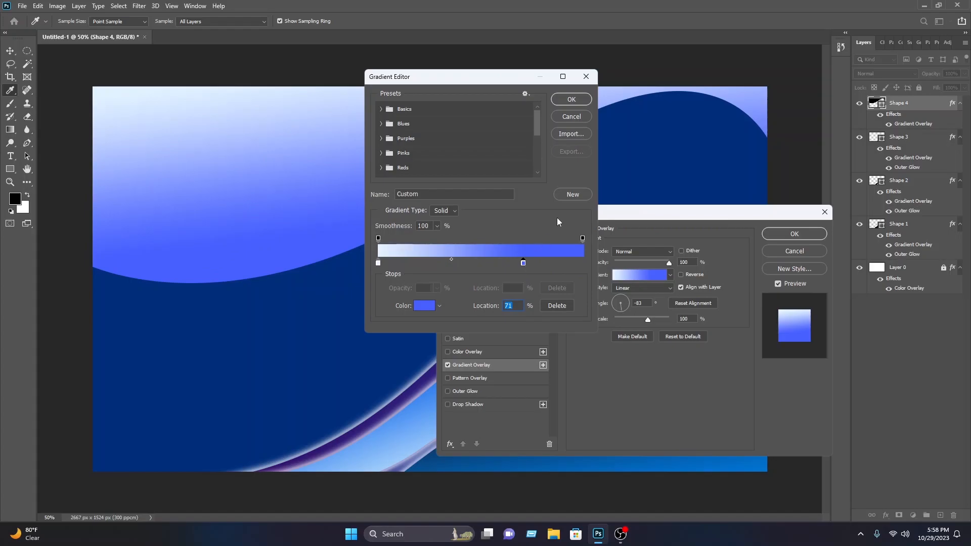
{"action": "left_click", "coordinate": [425, 306]}
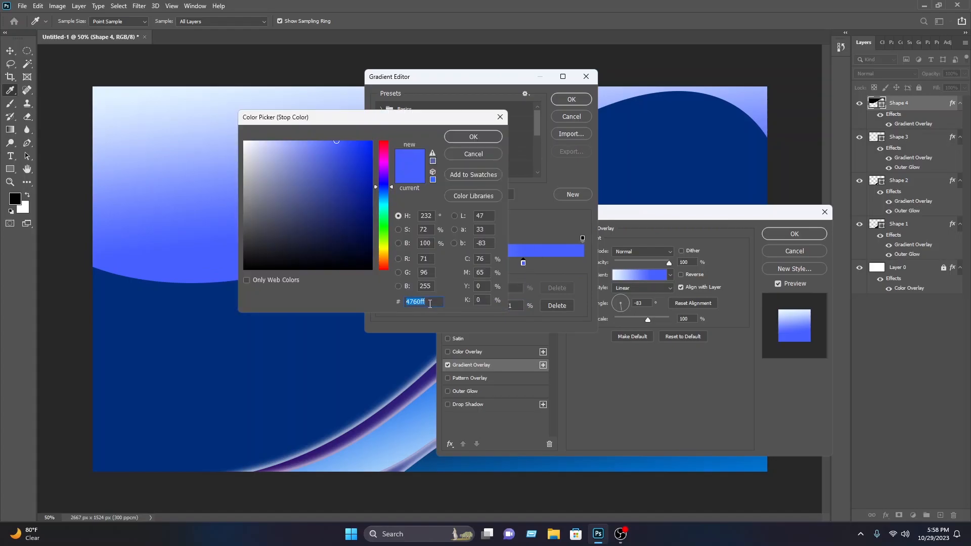
{"action": "left_click", "coordinate": [383, 196]}
{"action": "left_click_drag", "start_coordinate": [366, 147], "coordinate": [398, 129]}
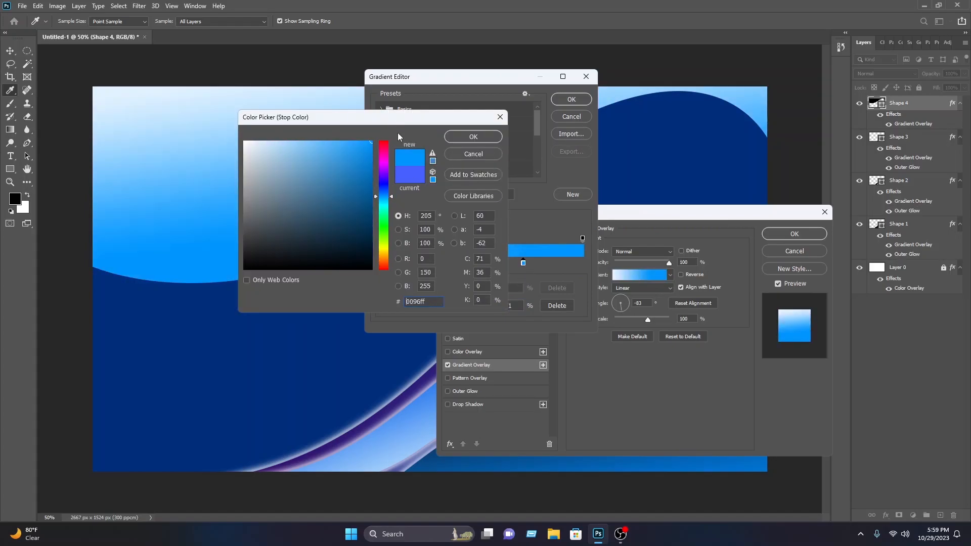
{"action": "left_click", "coordinate": [479, 136]}
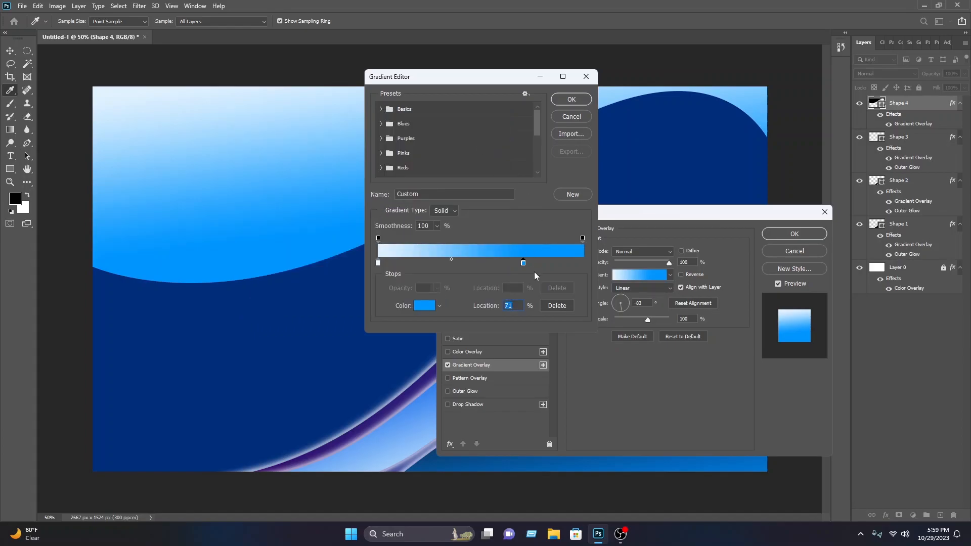
{"action": "left_click_drag", "start_coordinate": [523, 262], "coordinate": [484, 261]}
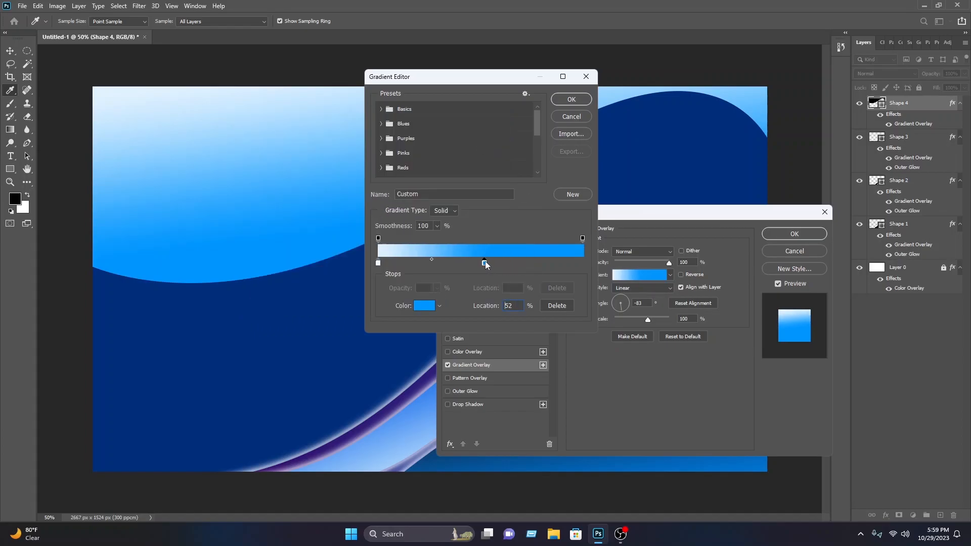
{"action": "left_click", "coordinate": [570, 99]}
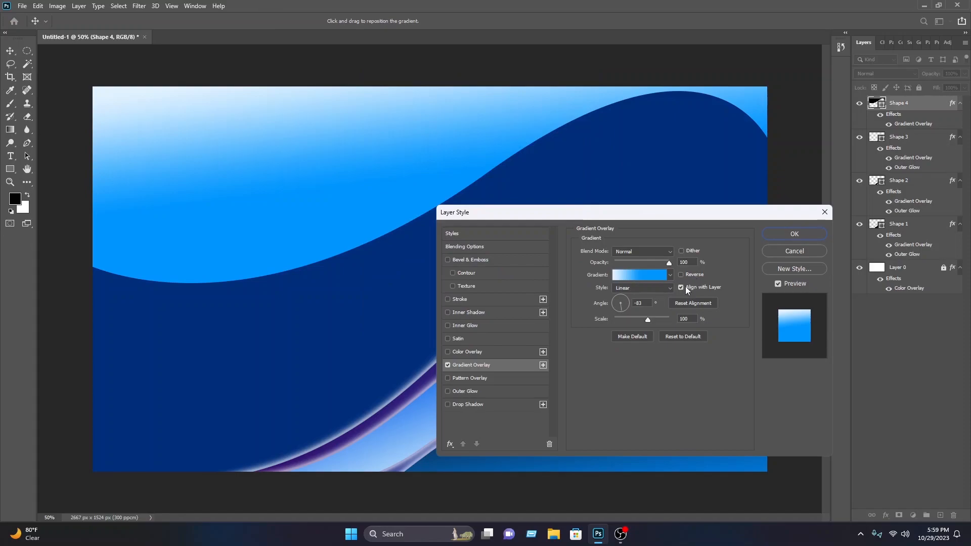
Add a white Outer Glow with 55% opacity and 35 px size to the upper wave shape and lock its layer
{"action": "left_click", "coordinate": [463, 391]}
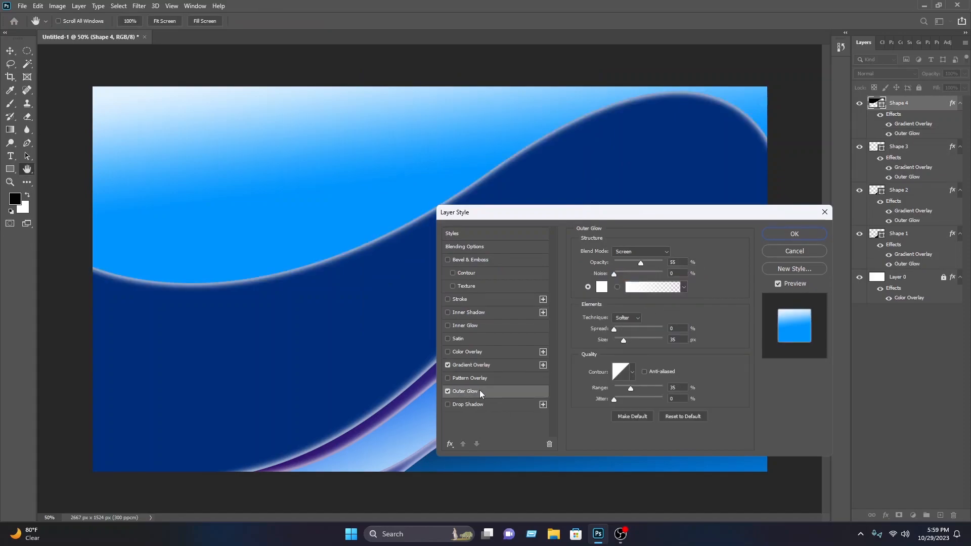
{"action": "left_click", "coordinate": [803, 233]}
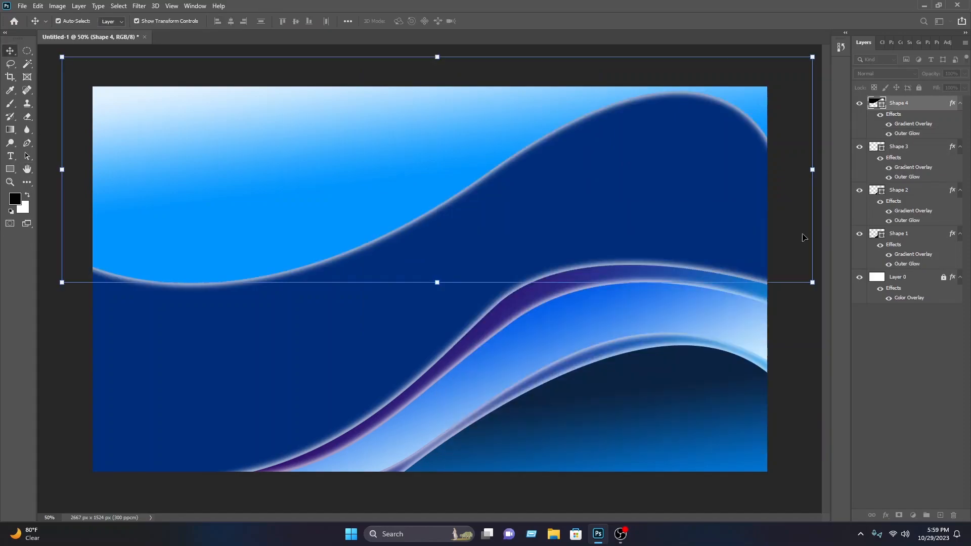
{"action": "left_click", "coordinate": [919, 87]}
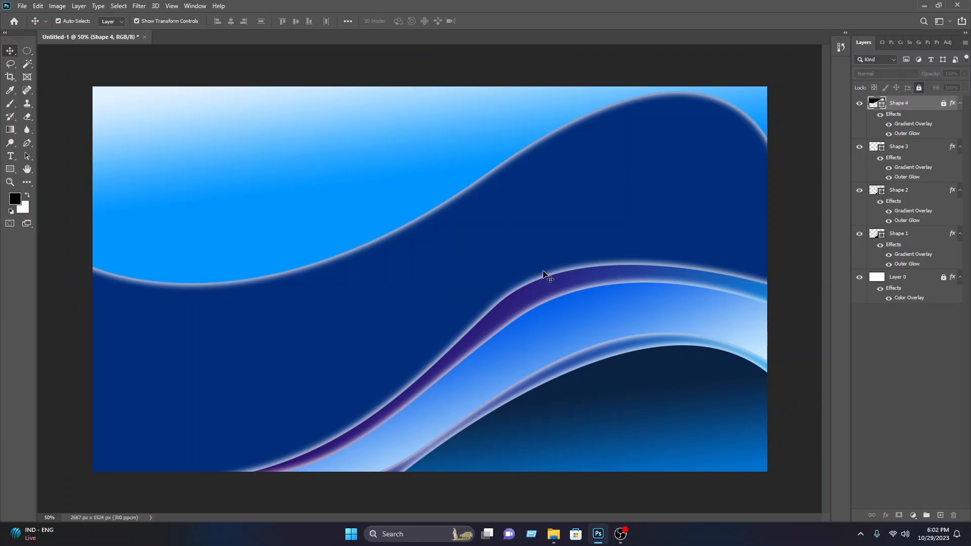
Bring the prepared name, job title, contact details and icons into the document, and lock the three lower wave shapes
{"action": "key", "text": "ctrl"}
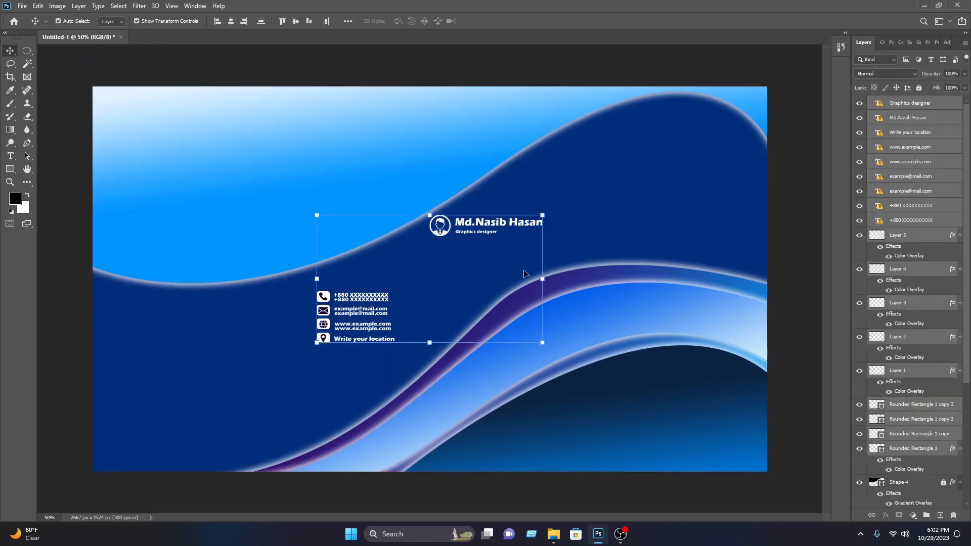
{"action": "left_click", "coordinate": [586, 219]}
{"action": "left_click", "coordinate": [703, 225]}
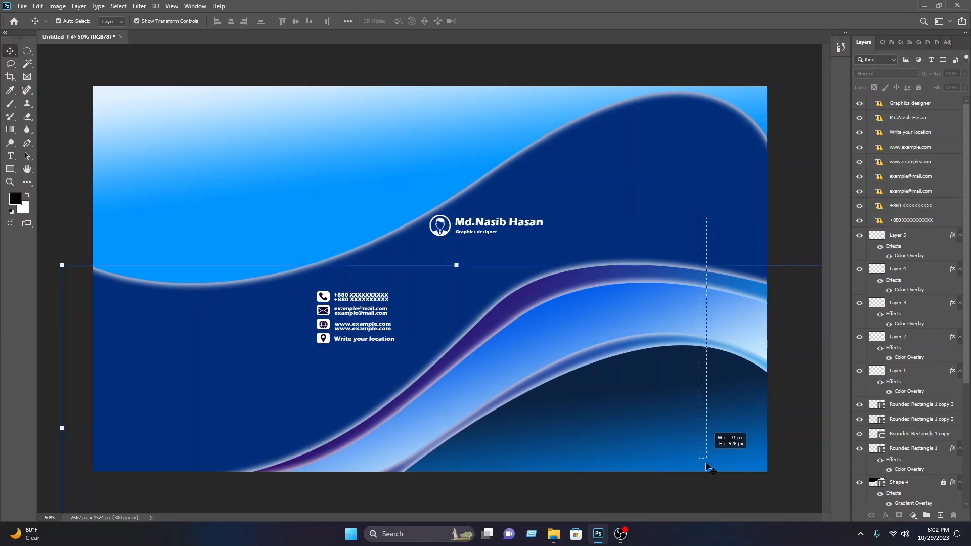
{"action": "left_click", "coordinate": [920, 88]}
{"action": "left_click_drag", "start_coordinate": [773, 196], "coordinate": [734, 141]}
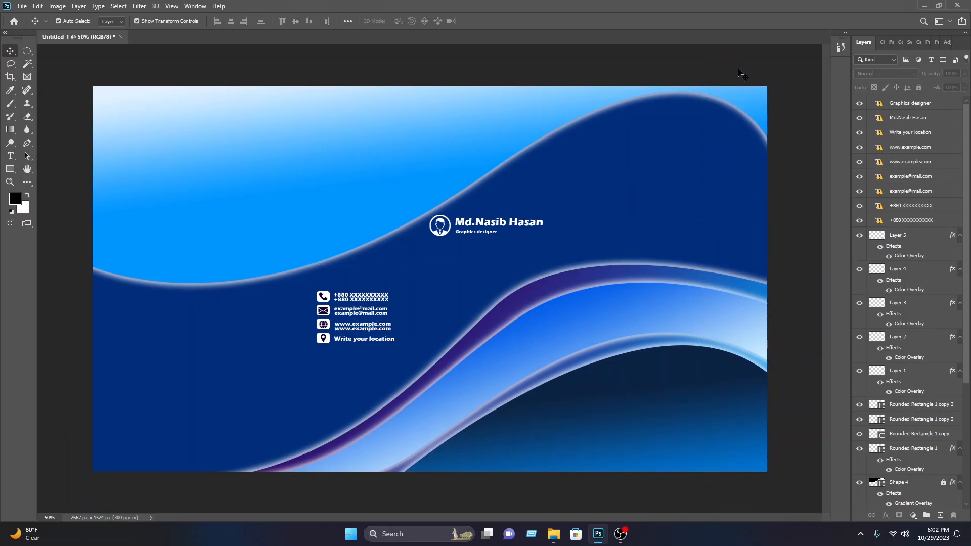
Move the contact details with their icons to the card's lower-left area and enlarge them, continuing with the missing font's existing pixels
{"action": "left_click_drag", "start_coordinate": [366, 365], "coordinate": [296, 265]}
{"action": "left_click_drag", "start_coordinate": [364, 305], "coordinate": [247, 354]}
{"action": "left_click_drag", "start_coordinate": [343, 374], "coordinate": [319, 262]}
{"action": "left_click_drag", "start_coordinate": [326, 296], "coordinate": [120, 395]}
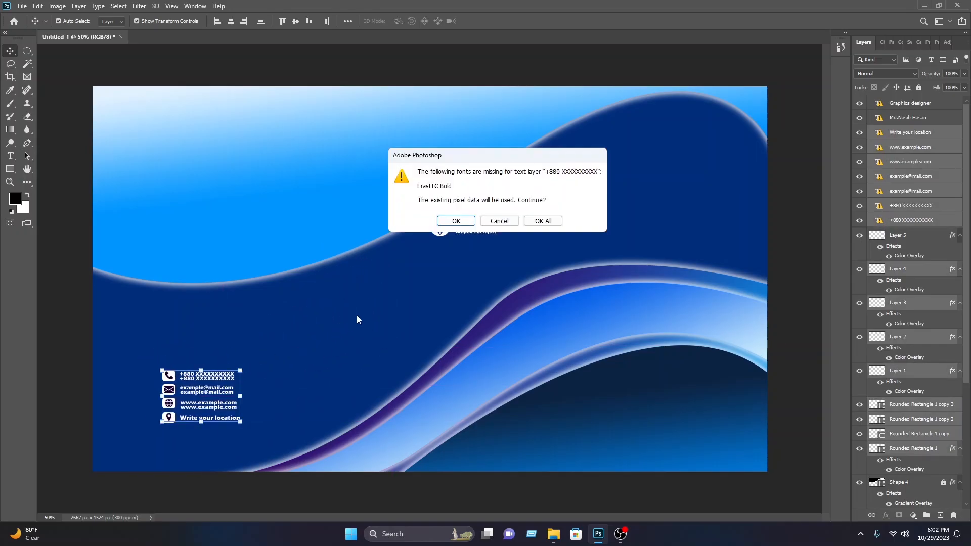
{"action": "key", "text": "Return"}
{"action": "left_click_drag", "start_coordinate": [240, 370], "coordinate": [362, 303]}
{"action": "left_click_drag", "start_coordinate": [283, 314], "coordinate": [243, 337]}
Move the profile icon, name and job title onto the light blue upper-left area and enlarge them
{"action": "left_click_drag", "start_coordinate": [440, 225], "coordinate": [247, 175]}
{"action": "key", "text": "ctrl+t"}
{"action": "key", "text": "Return"}
{"action": "left_click_drag", "start_coordinate": [312, 177], "coordinate": [382, 188]}
{"action": "key", "text": "Return"}
Replace the missing font of the name and "Graphics designer" text with Myriad Pro and color both dark blue
{"action": "double_click", "coordinate": [308, 168]}
{"action": "key", "text": "Return"}
{"action": "left_click", "coordinate": [391, 21]}
{"action": "left_click", "coordinate": [466, 136]}
{"action": "double_click", "coordinate": [878, 103]}
{"action": "key", "text": "Return"}
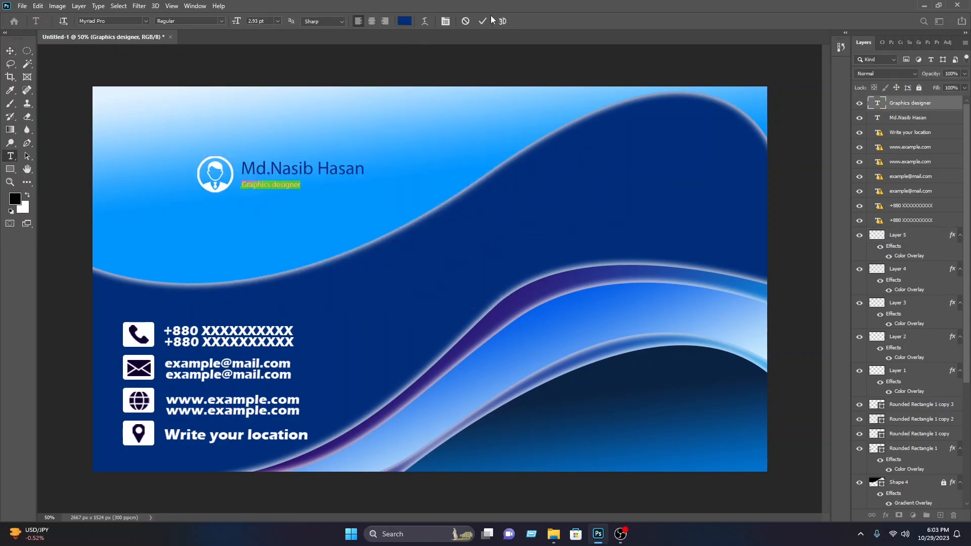
Set the profile icon's Color Overlay to the card's dark blue
{"action": "right_click", "coordinate": [893, 238]}
{"action": "left_click", "coordinate": [839, 109]}
{"action": "left_click", "coordinate": [487, 351]}
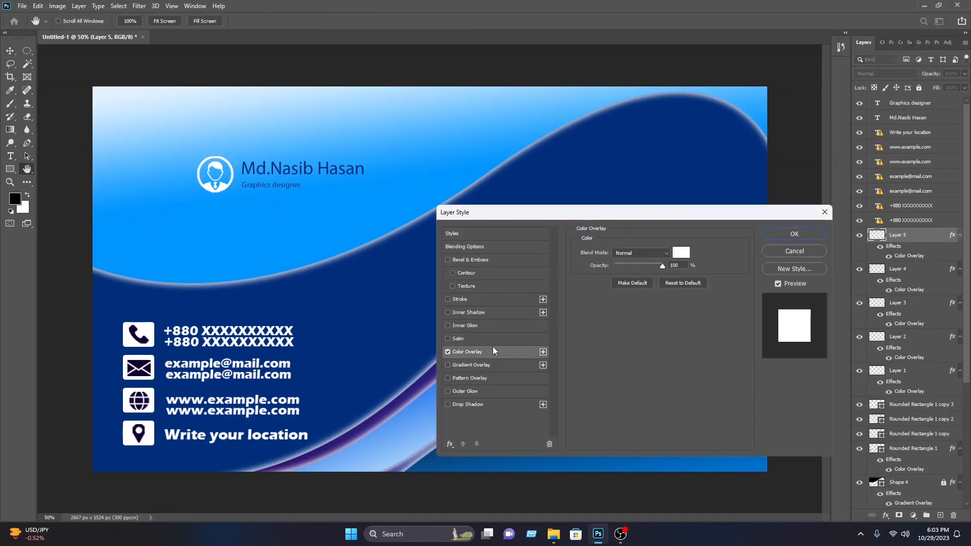
{"action": "left_click", "coordinate": [681, 252]}
{"action": "left_click", "coordinate": [490, 136]}
{"action": "left_click", "coordinate": [794, 234]}
Set the font of the person's name and the "Graphics designer" text to Impact
{"action": "double_click", "coordinate": [877, 118]}
{"action": "left_click", "coordinate": [146, 21]}
{"action": "left_click", "coordinate": [114, 182]}
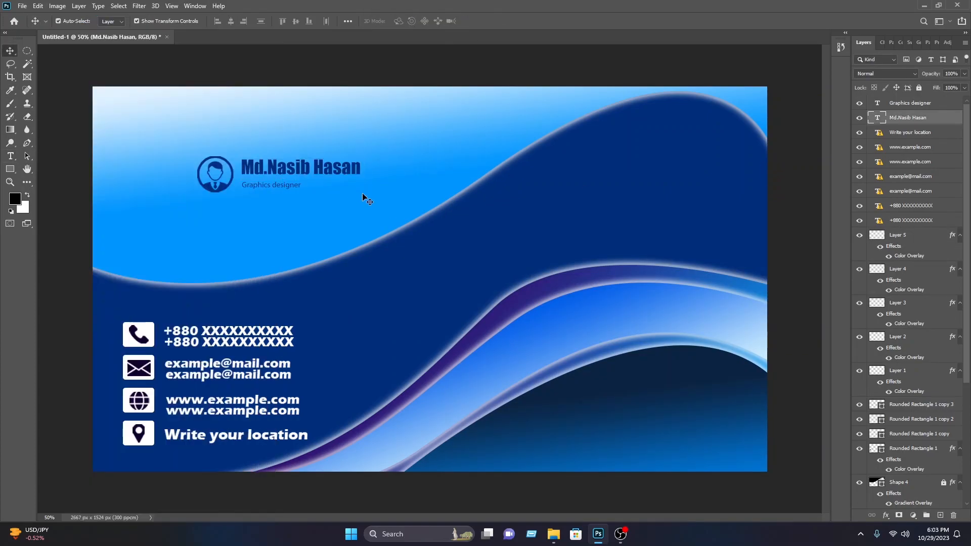
{"action": "double_click", "coordinate": [877, 102]}
{"action": "left_click", "coordinate": [146, 21]}
{"action": "left_click", "coordinate": [196, 184]}
{"action": "left_click", "coordinate": [10, 50]}
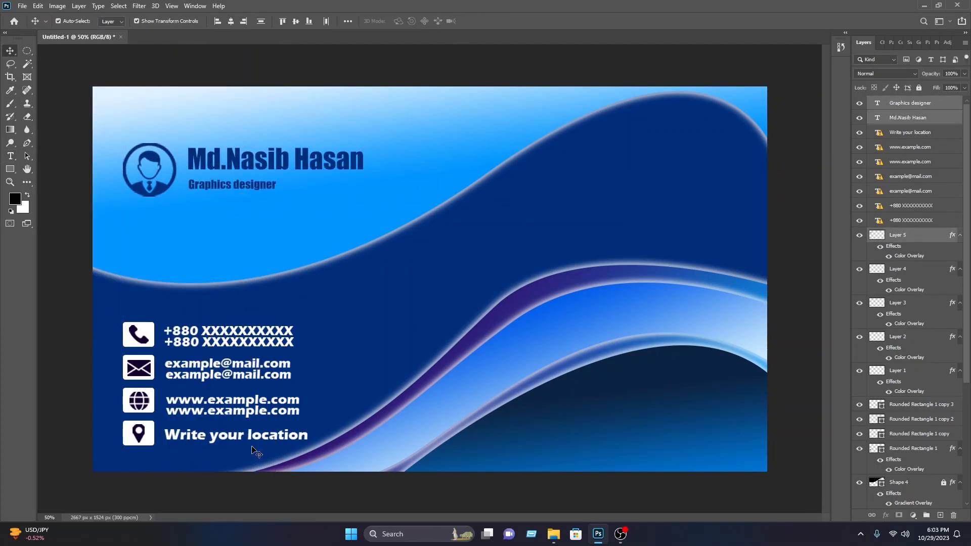
Scale down the contact details and their icons slightly in the card's lower-left area
{"action": "left_click", "coordinate": [466, 222]}
{"action": "left_click_drag", "start_coordinate": [307, 445], "coordinate": [286, 429]}
{"action": "key", "text": "Return"}
Draw a thin blue rounded-rectangle line between the name and job title, and nudge the profile icon slightly right
{"action": "right_click", "coordinate": [10, 168]}
{"action": "left_click", "coordinate": [49, 179]}
{"action": "left_click_drag", "start_coordinate": [183, 171], "coordinate": [278, 174]}
{"action": "left_click", "coordinate": [113, 21]}
{"action": "left_click", "coordinate": [76, 75]}
{"action": "key", "text": "v"}
{"action": "left_click_drag", "start_coordinate": [163, 187], "coordinate": [168, 188]}
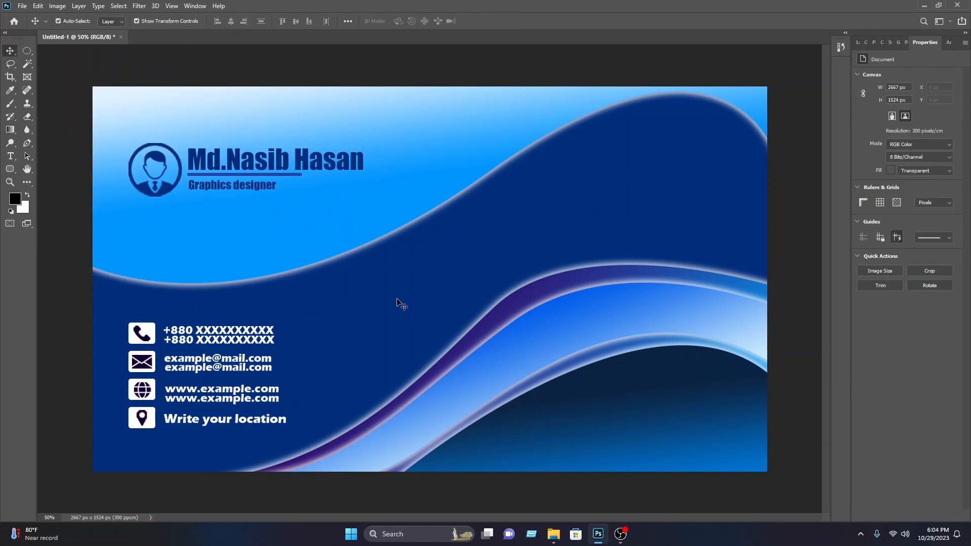
Open the Nasib IT.png logo and place it on the card's dark blue upper-right area
{"action": "key", "text": "F7"}
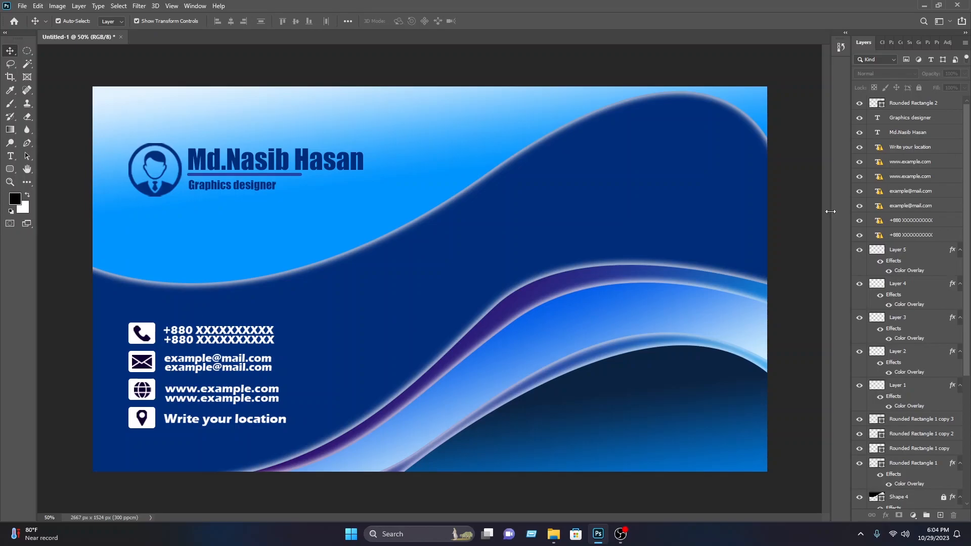
{"action": "key", "text": "ctrl+o"}
{"action": "left_click", "coordinate": [48, 160]}
{"action": "double_click", "coordinate": [386, 88]}
{"action": "left_click", "coordinate": [232, 88]}
{"action": "left_click", "coordinate": [448, 274]}
{"action": "left_click_drag", "start_coordinate": [57, 37], "coordinate": [585, 207]}
{"action": "key", "text": "Return"}
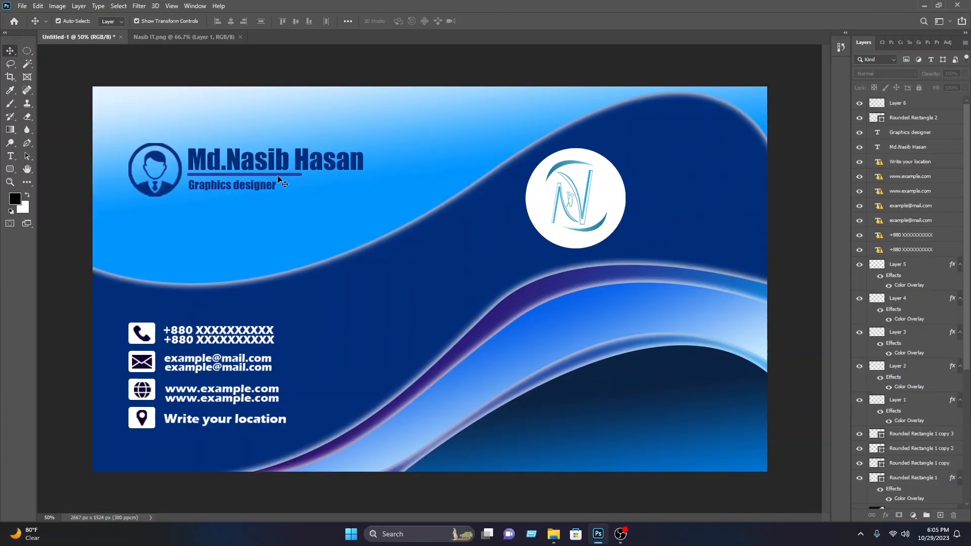
Duplicate the name, line and job title above the originals, and replace the copied name with "Nasib IT"
{"action": "left_click_drag", "start_coordinate": [283, 207], "coordinate": [442, 119]}
{"action": "left_click", "coordinate": [517, 96]}
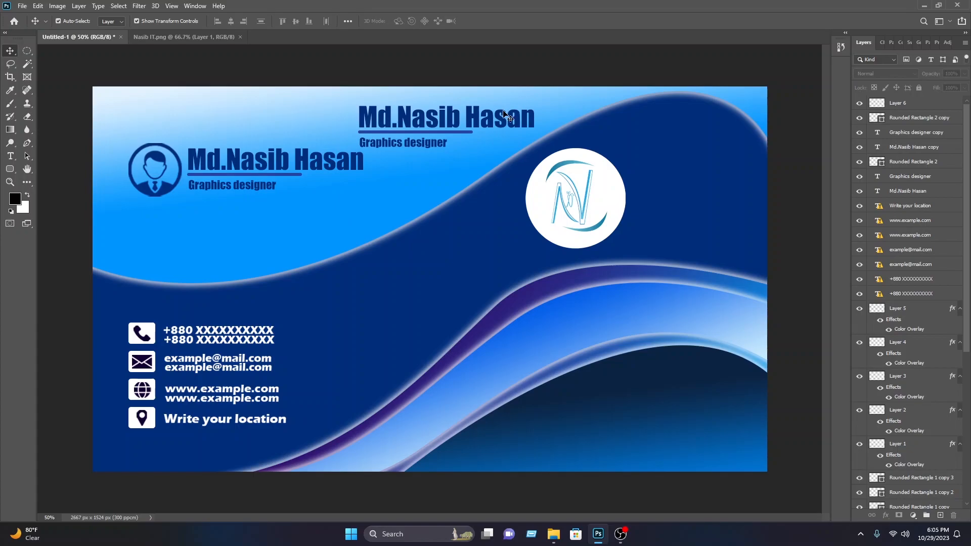
{"action": "double_click", "coordinate": [503, 112]}
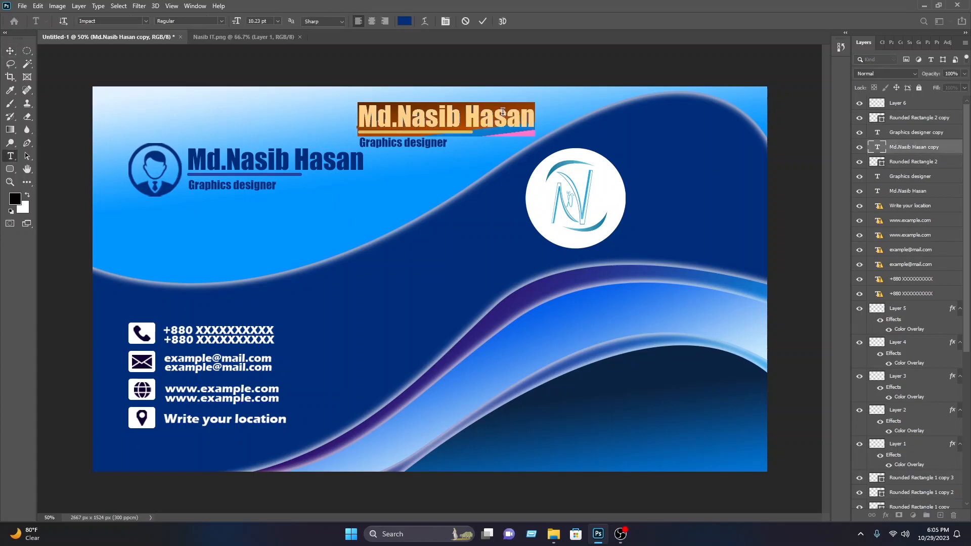
{"action": "type", "text": "Nasi"}
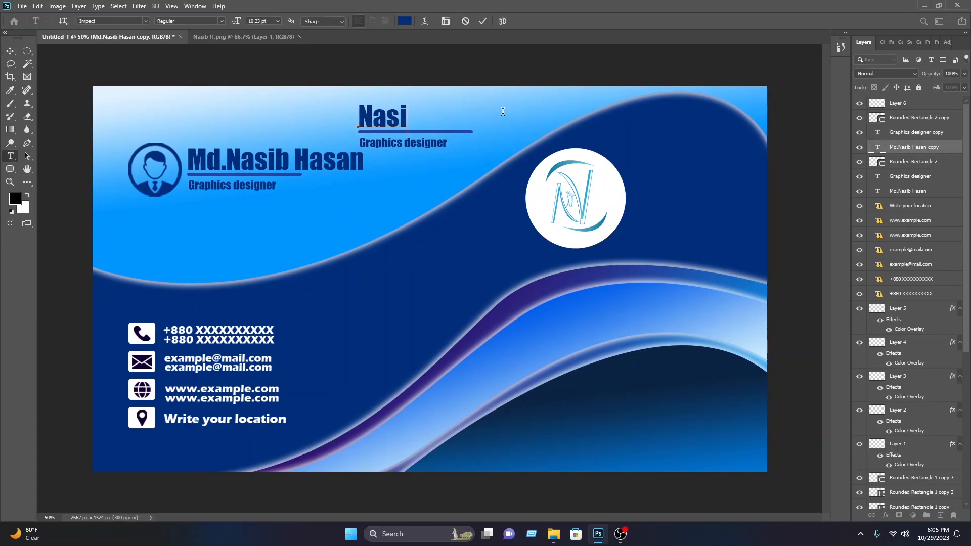
{"action": "type", "text": "b IT"}
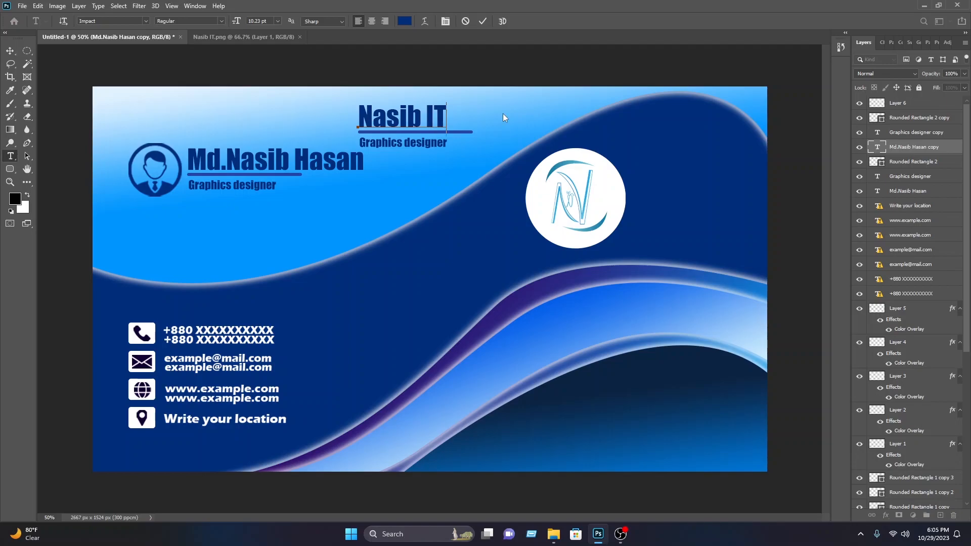
Color the "Nasib IT" text white
{"action": "key", "text": "ctrl+a"}
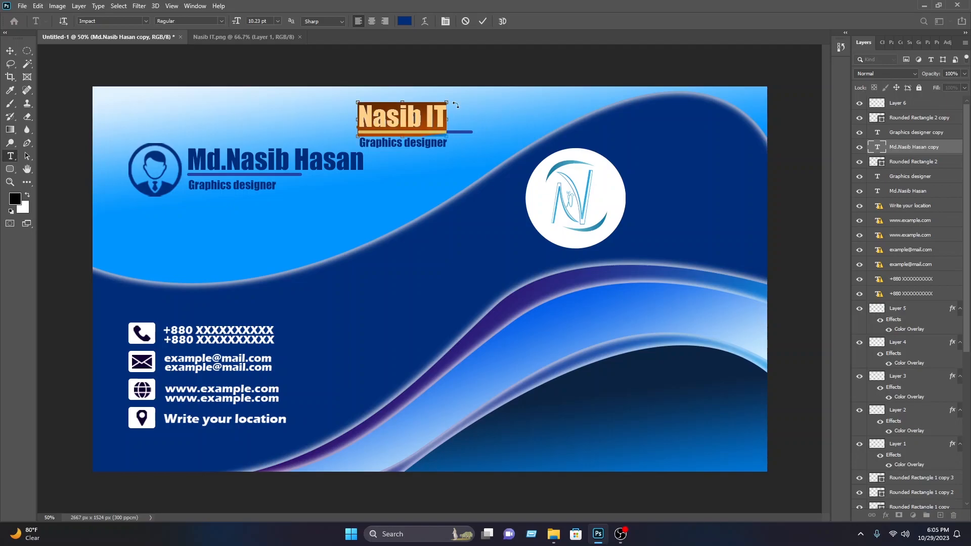
{"action": "left_click", "coordinate": [410, 20]}
{"action": "left_click", "coordinate": [245, 142]}
{"action": "left_click", "coordinate": [472, 137]}
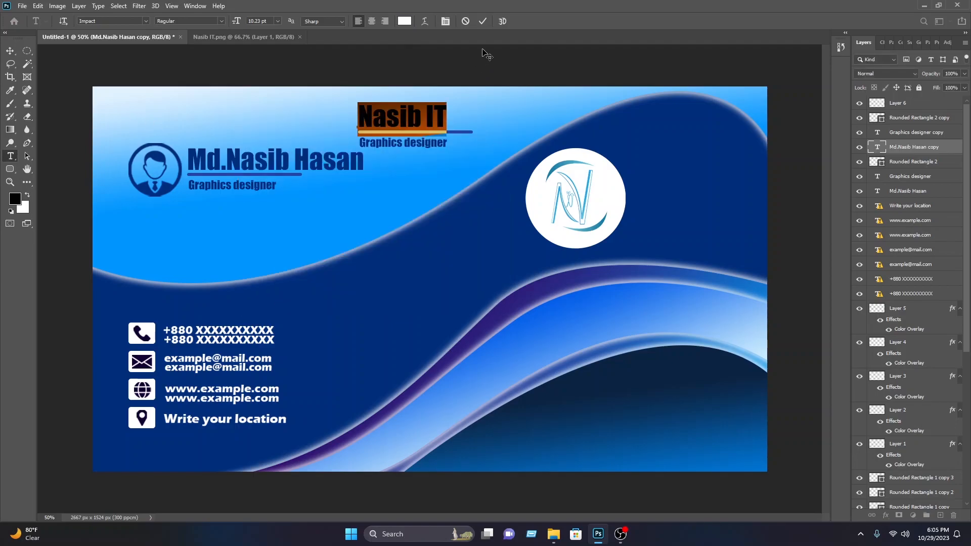
{"action": "left_click", "coordinate": [482, 20]}
{"action": "key", "text": "v"}
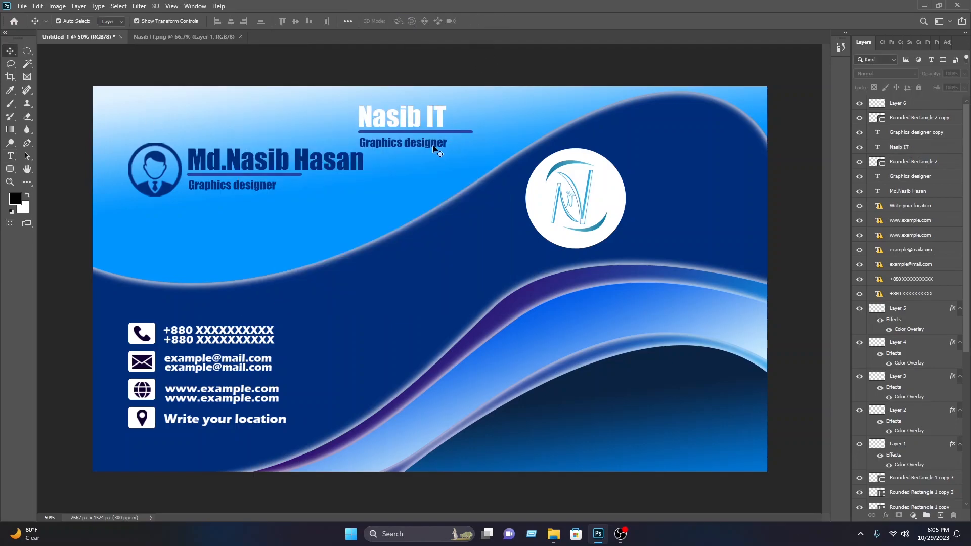
Replace the copied "Graphics designer" text with "An IT based company" and color it white
{"action": "double_click", "coordinate": [433, 145]}
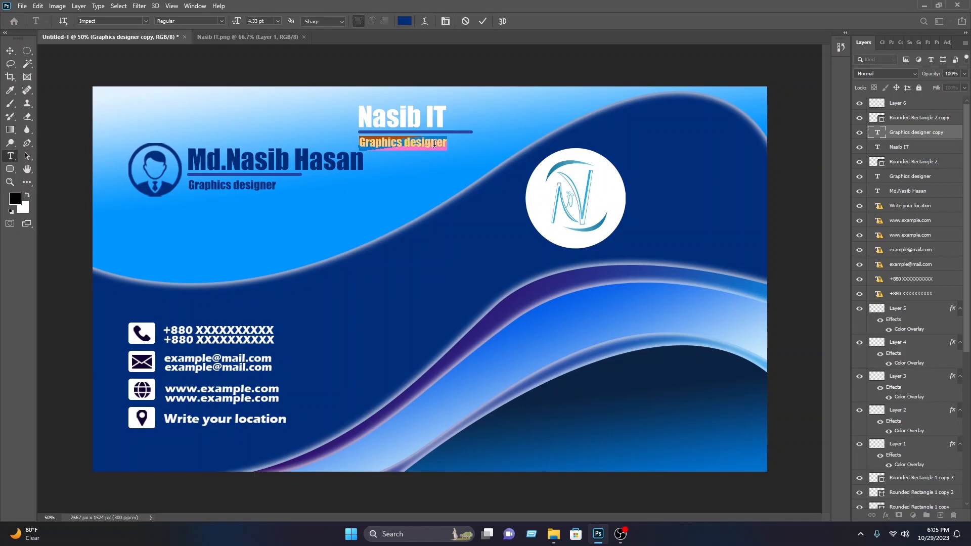
{"action": "type", "text": "An IT based company"}
{"action": "key", "text": "ctrl+a"}
{"action": "left_click", "coordinate": [404, 21]}
{"action": "left_click", "coordinate": [246, 144]}
{"action": "left_click", "coordinate": [461, 134]}
{"action": "left_click", "coordinate": [10, 50]}
Change the fill color of the line under "Nasib IT" to white
{"action": "double_click", "coordinate": [876, 117]}
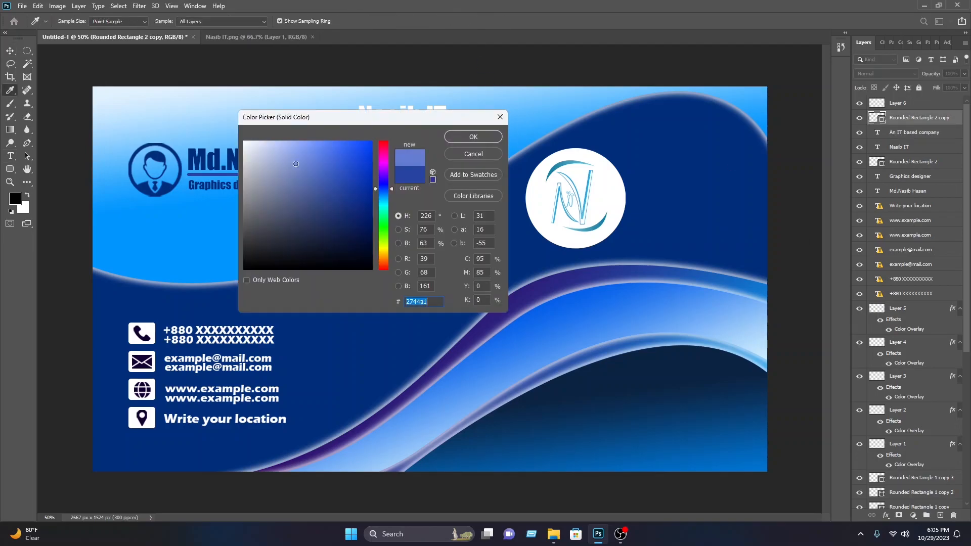
{"action": "left_click", "coordinate": [245, 144]}
{"action": "left_click", "coordinate": [461, 135]}
Move the company name, line and tagline beside the round logo, and scale them down together with the logo
{"action": "left_click_drag", "start_coordinate": [481, 162], "coordinate": [703, 192]}
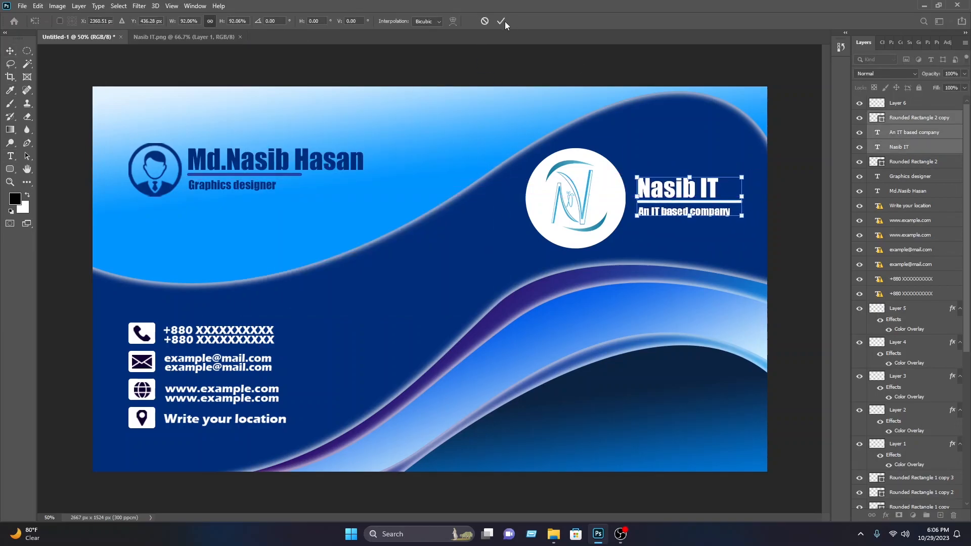
{"action": "left_click", "coordinate": [649, 162], "text": "shift"}
{"action": "left_click_drag", "start_coordinate": [520, 142], "coordinate": [537, 152]}
{"action": "left_click", "coordinate": [498, 20]}
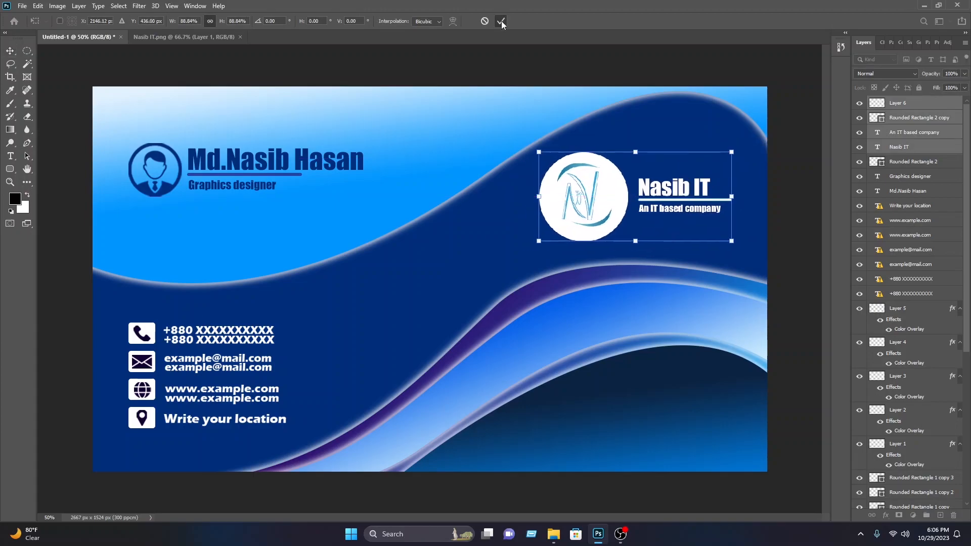
{"action": "left_click", "coordinate": [614, 286]}
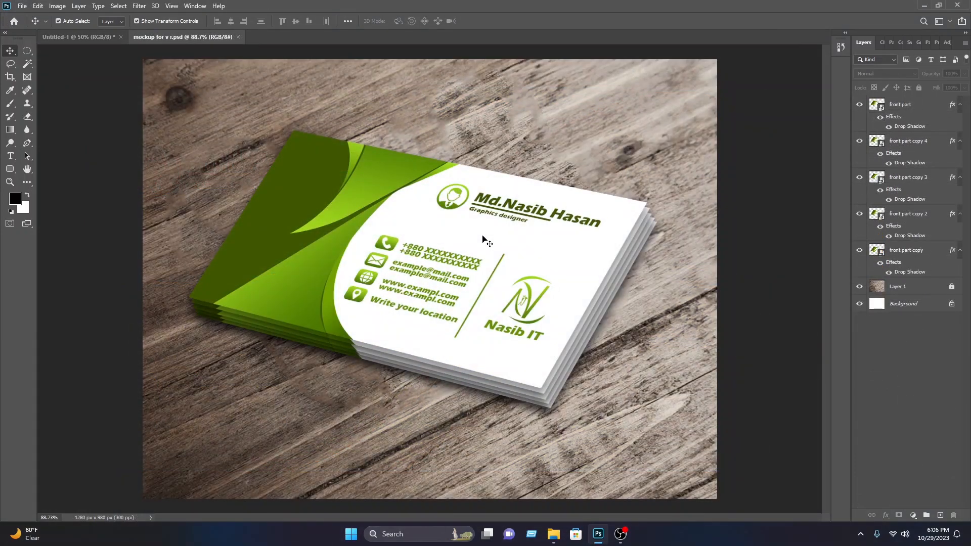
Open the "front part" smart object of the card mockup without resolving the missing font, and delete its green card artwork
{"action": "double_click", "coordinate": [882, 110]}
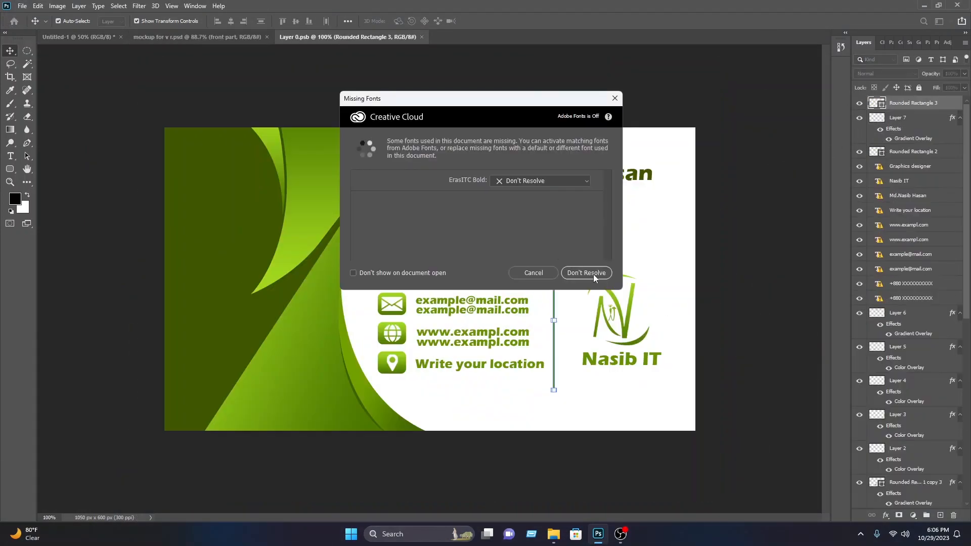
{"action": "left_click", "coordinate": [584, 271]}
{"action": "key", "text": "ctrl+alt+a"}
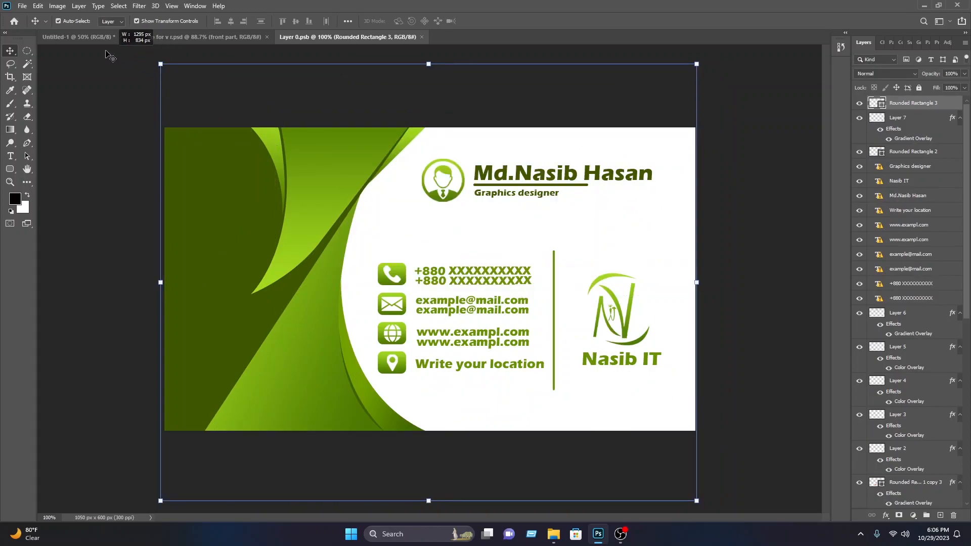
{"action": "key", "text": "Delete"}
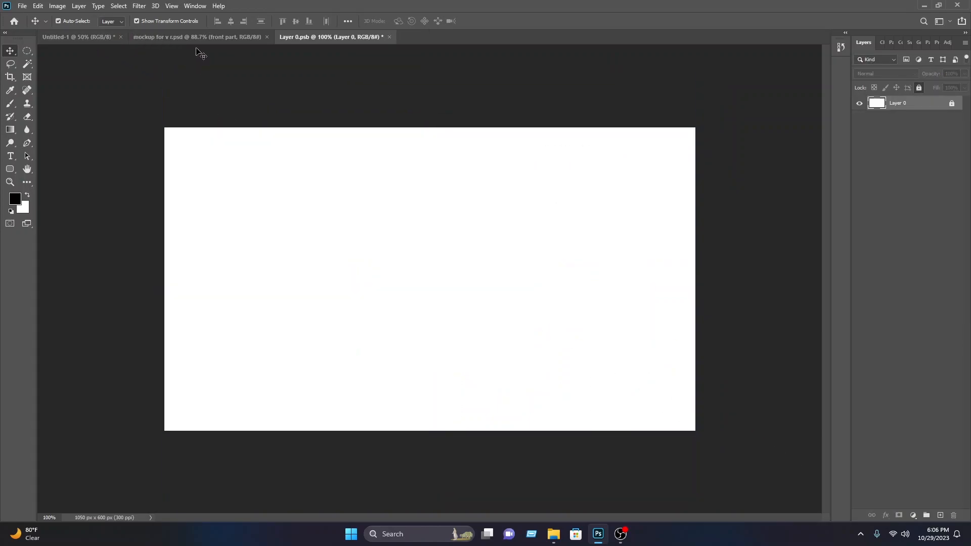
Unlock the wave shape layers in the blue card document and copy all its layers into Layer 0.psb
{"action": "left_click", "coordinate": [74, 36]}
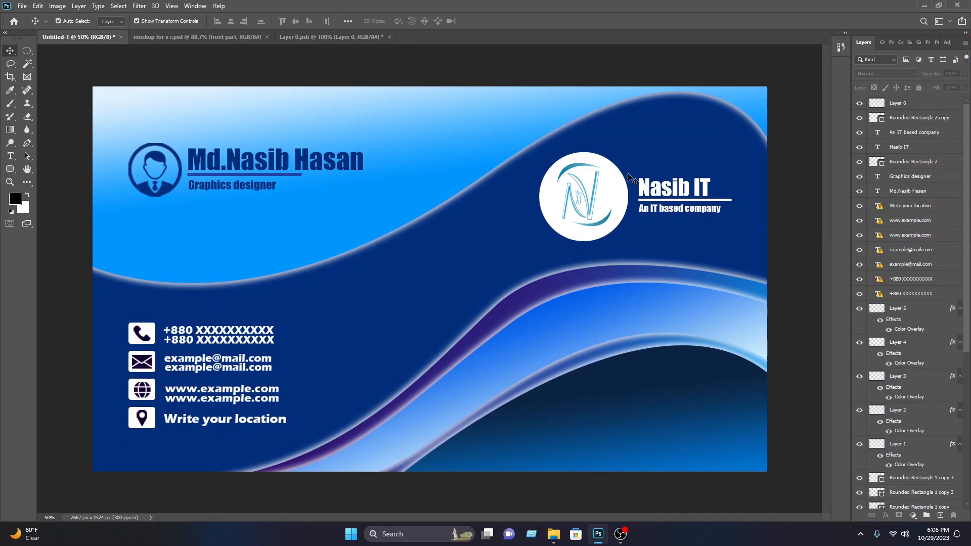
{"action": "scroll", "coordinate": [910, 303], "scroll_direction": "down", "scroll_amount": 5}
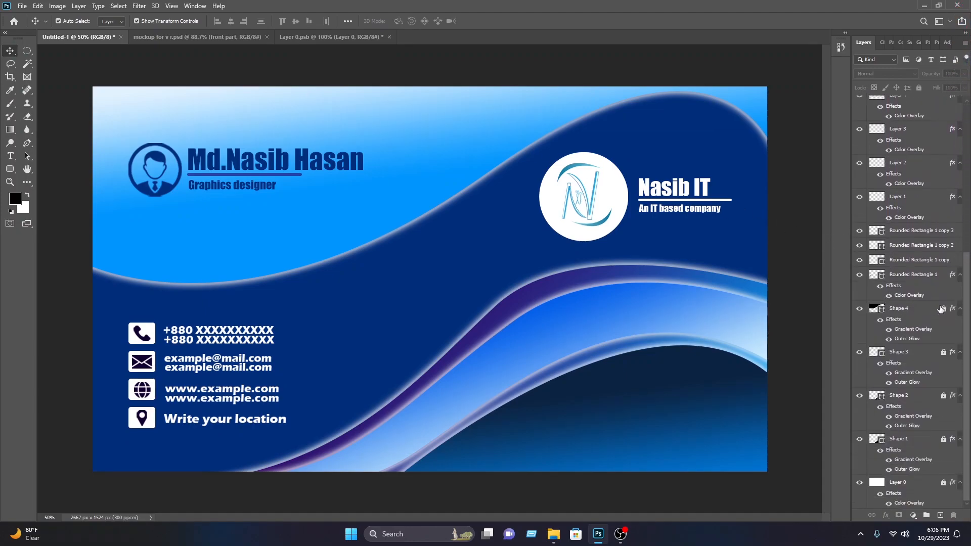
{"action": "left_click", "coordinate": [943, 310]}
{"action": "scroll", "coordinate": [924, 373], "scroll_direction": "up", "scroll_amount": 5}
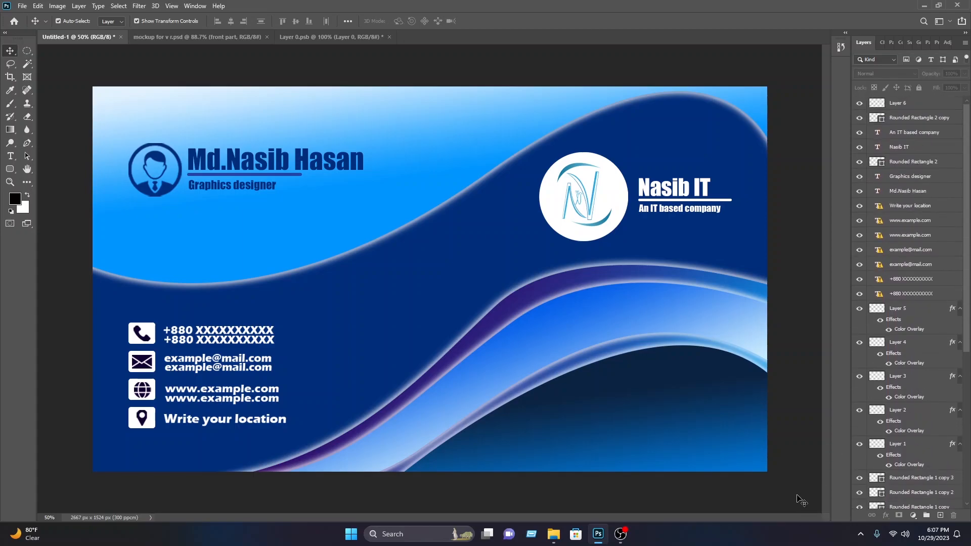
{"action": "key", "text": "alt+ctrl+a"}
{"action": "left_click_drag", "start_coordinate": [227, 78], "coordinate": [321, 215]}
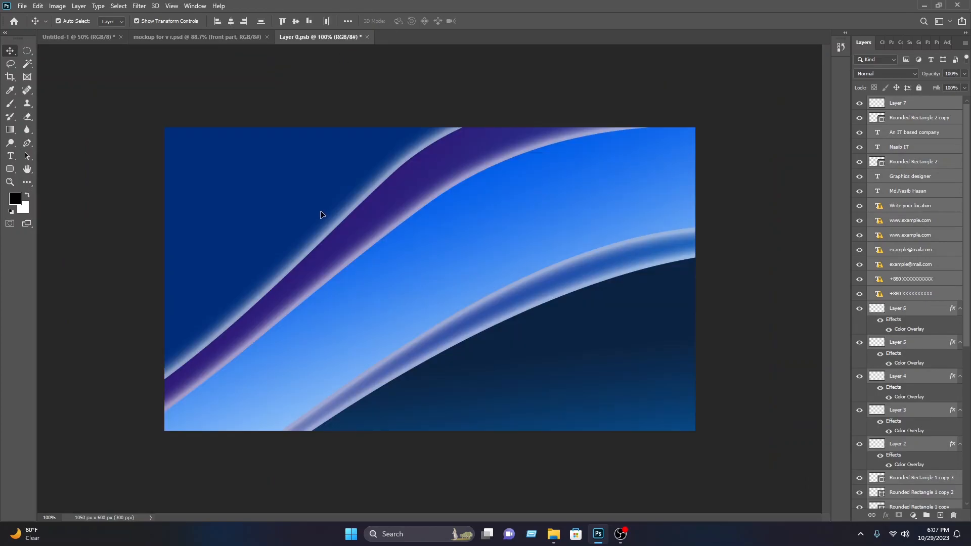
Scale the oversized card artwork in Layer 0.psb down to about 35%
{"action": "key", "text": "ctrl+t"}
{"action": "key", "text": "ctrl+0"}
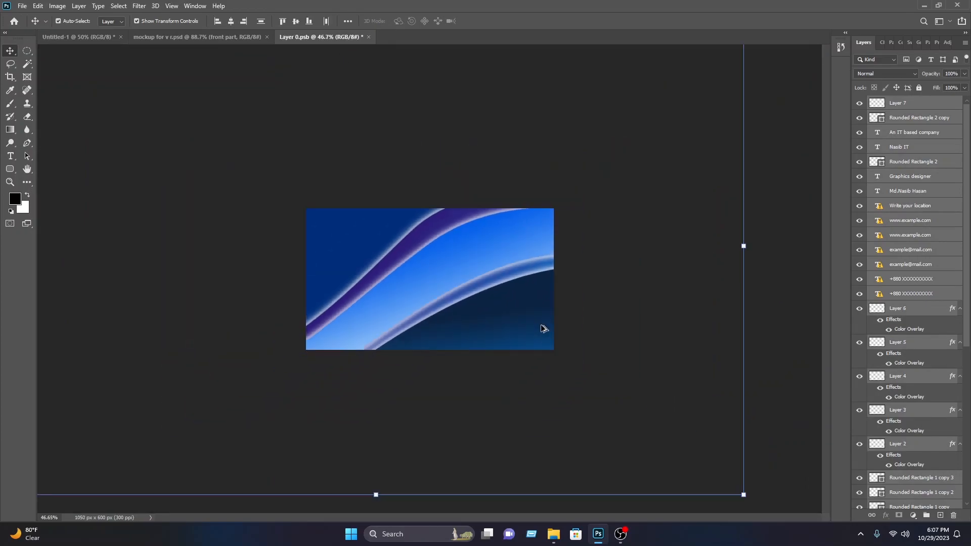
{"action": "left_click", "coordinate": [567, 153]}
{"action": "left_click", "coordinate": [451, 221]}
{"action": "left_click_drag", "start_coordinate": [567, 154], "coordinate": [357, 298]}
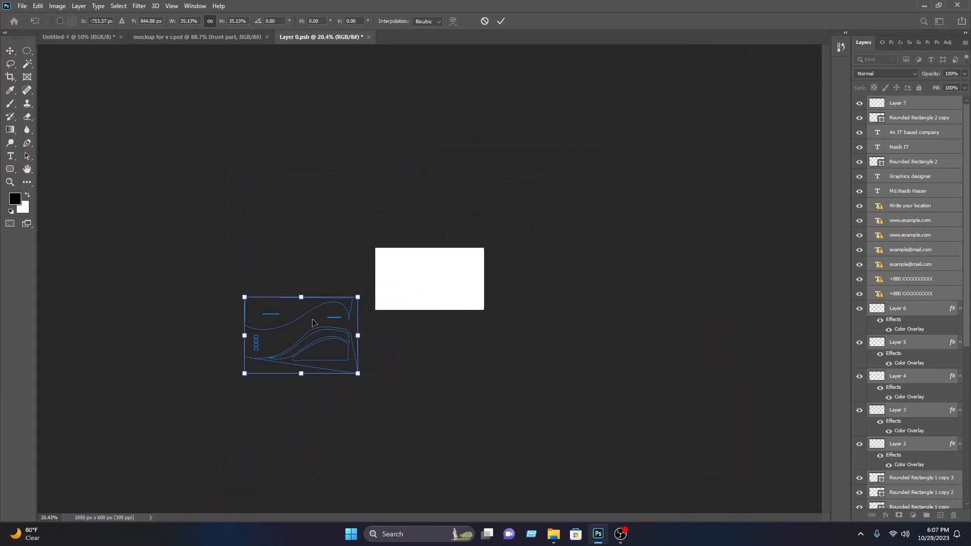
Move the card artwork over the white canvas and enlarge it to about 39.44% so it covers the whole area
{"action": "key", "text": "ctrl+0"}
{"action": "left_click_drag", "start_coordinate": [376, 235], "coordinate": [413, 202]}
{"action": "left_click_drag", "start_coordinate": [160, 282], "coordinate": [124, 283]}
{"action": "left_click_drag", "start_coordinate": [599, 252], "coordinate": [592, 297]}
{"action": "left_click_drag", "start_coordinate": [750, 109], "coordinate": [781, 93]}
{"action": "key", "text": "Return"}
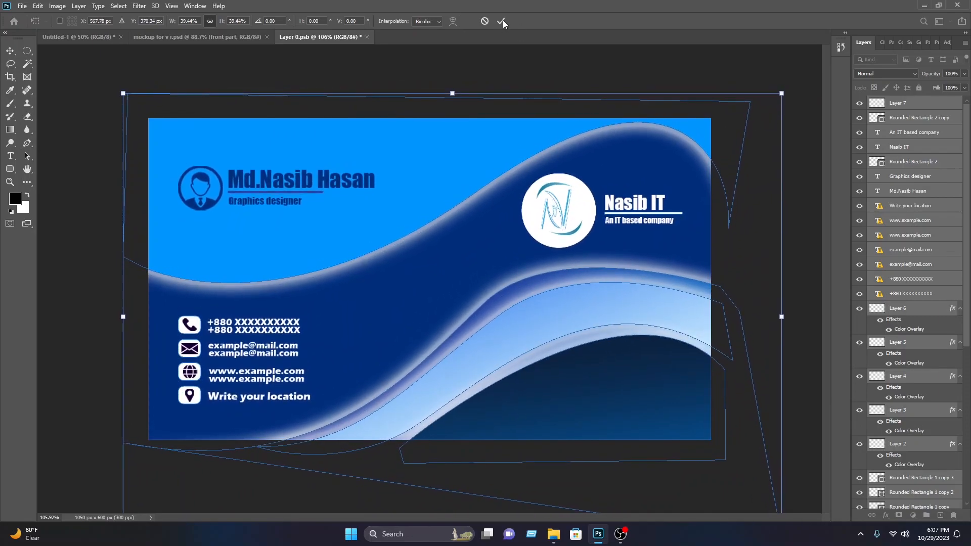
{"action": "key", "text": "Return"}
{"action": "key", "text": "ctrl+t"}
{"action": "left_click_drag", "start_coordinate": [606, 86], "coordinate": [484, 23]}
{"action": "left_click", "coordinate": [485, 23]}
Save and close Layer 0.psb to update the mockup, and view the stacked business cards on the wooden background
{"action": "scroll", "coordinate": [602, 230], "scroll_direction": "up", "scroll_amount": 3}
{"action": "scroll", "coordinate": [601, 230], "scroll_direction": "down", "scroll_amount": 1}
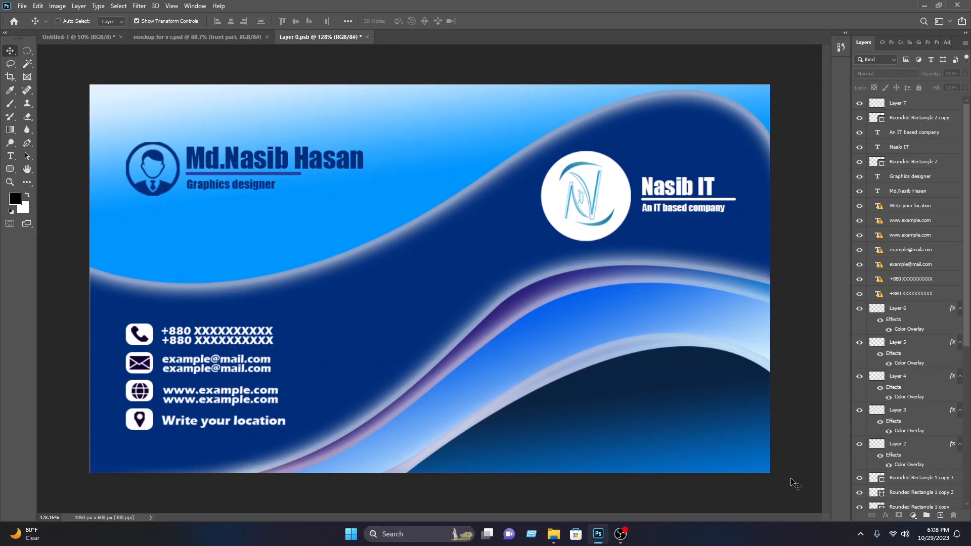
{"action": "key", "text": "ctrl+s"}
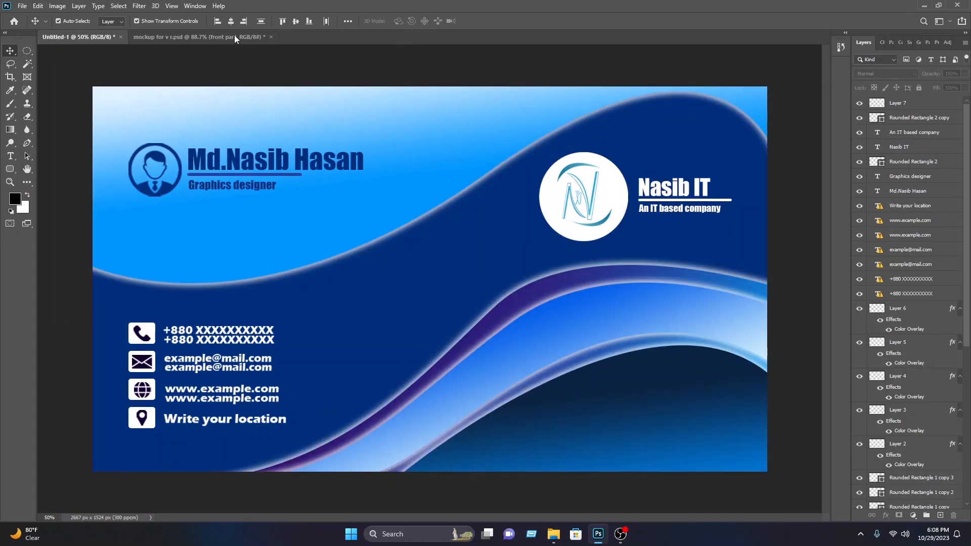
{"action": "key", "text": "ctrl+w"}
{"action": "scroll", "coordinate": [409, 170], "scroll_direction": "up", "scroll_amount": 1}
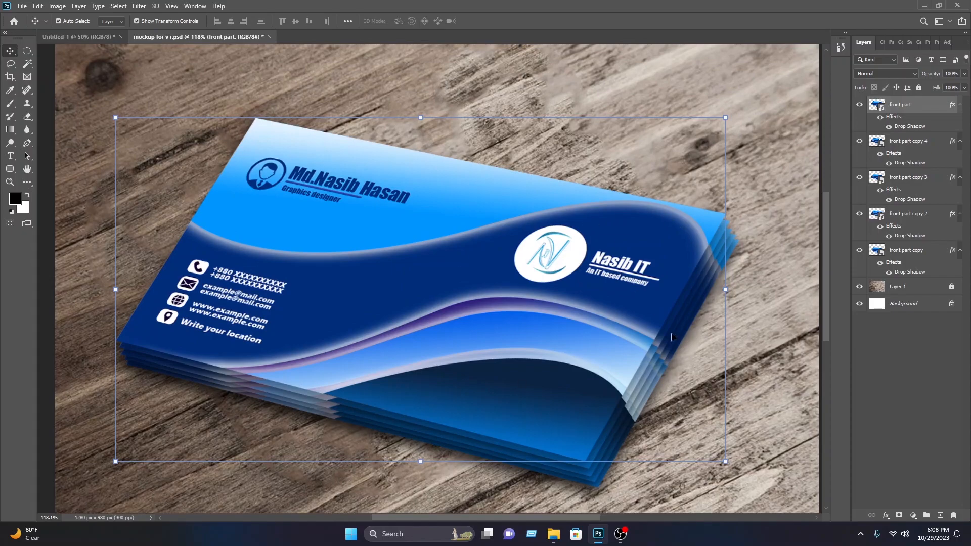
{"action": "scroll", "coordinate": [413, 252], "scroll_direction": "down", "scroll_amount": 2}
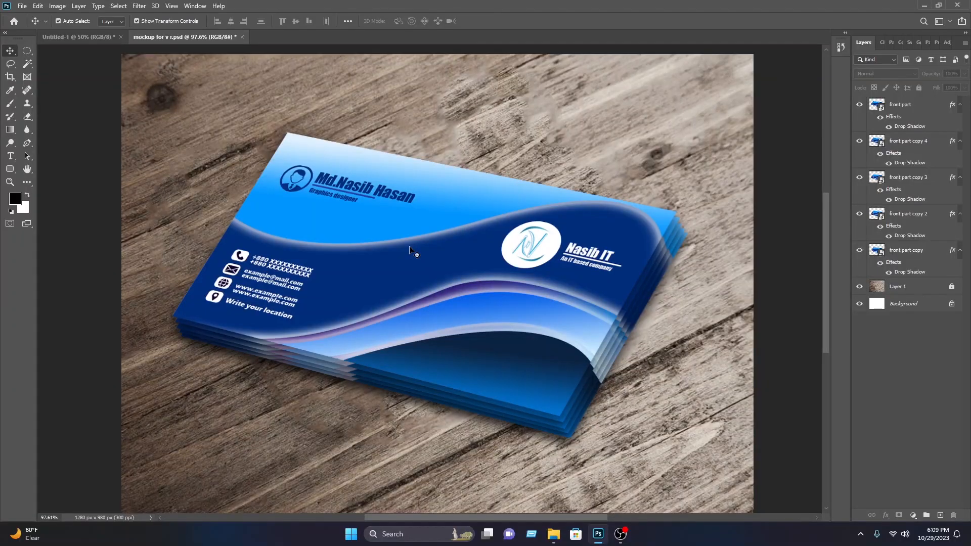